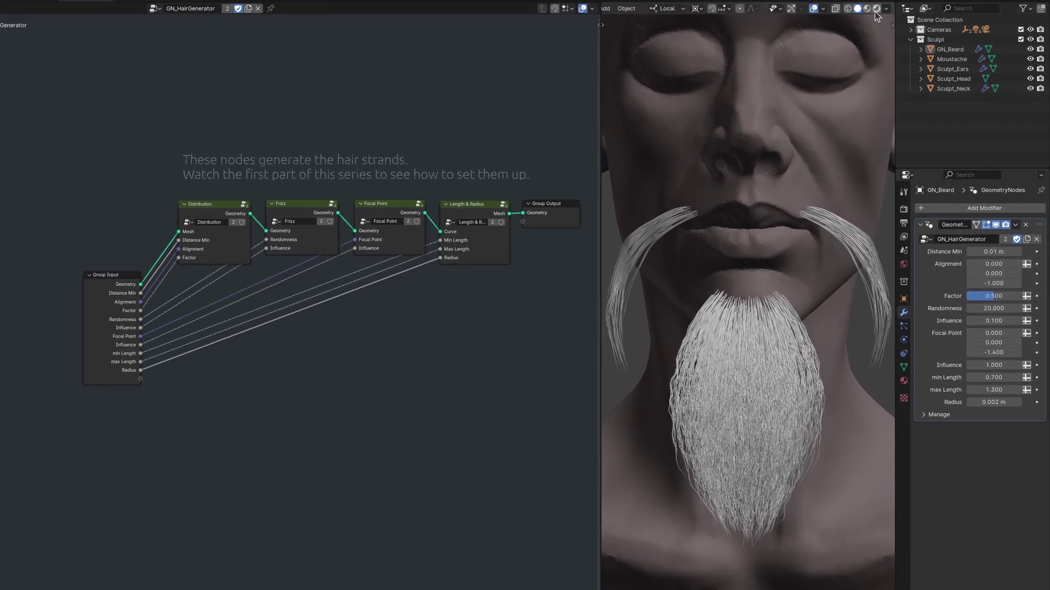
# - Switch to rendered view and give GN_Beard a new material named Hair_Material
pyautogui.click(876, 9)
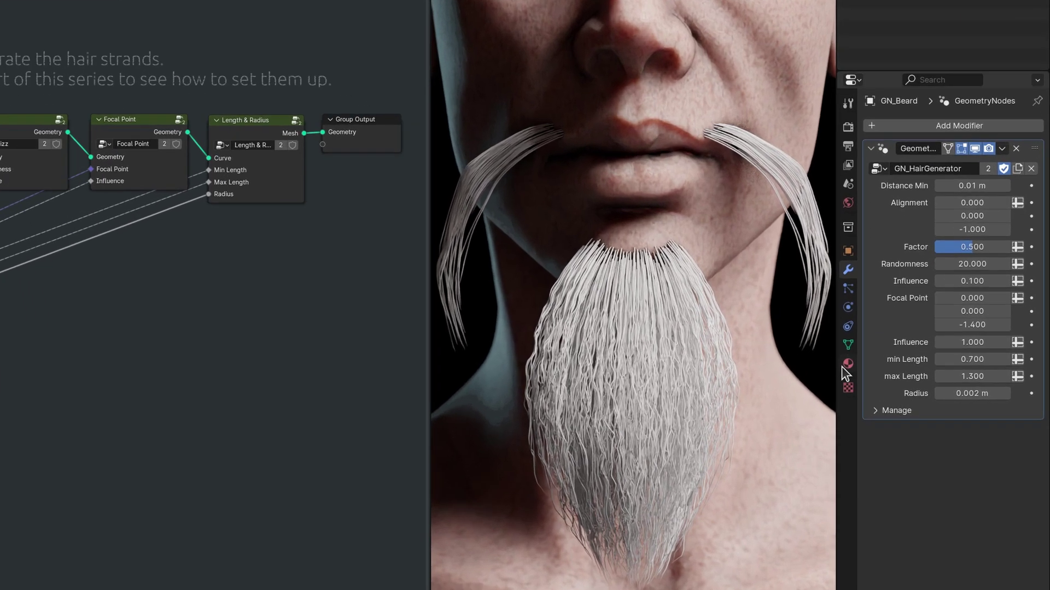
pyautogui.click(899, 391)
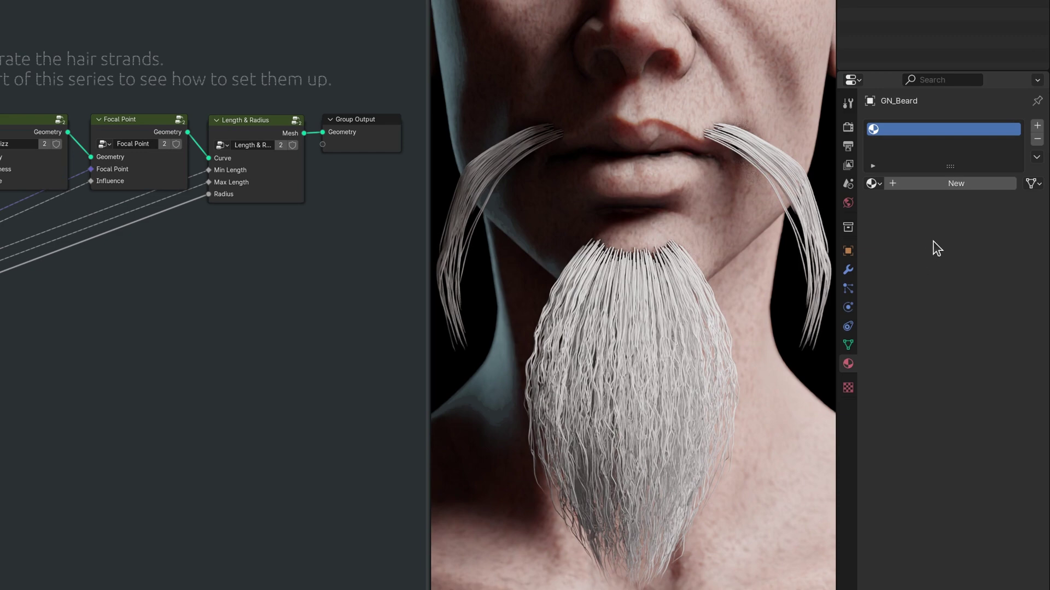
pyautogui.click(967, 182)
pyautogui.doubleClick(967, 183)
pyautogui.write('Hair_M')
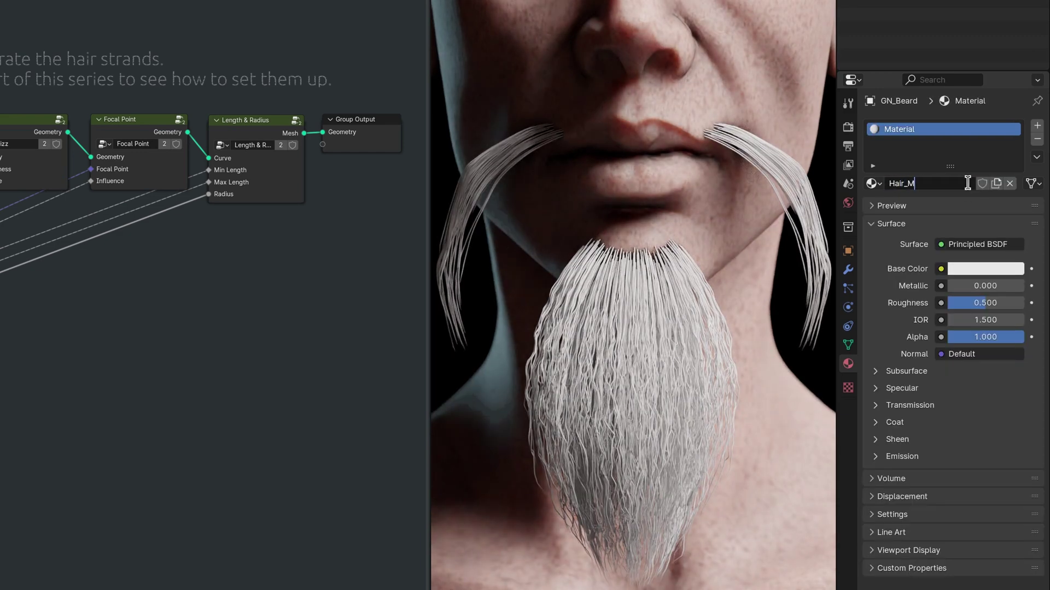
pyautogui.write('aterial')
pyautogui.press('Return')
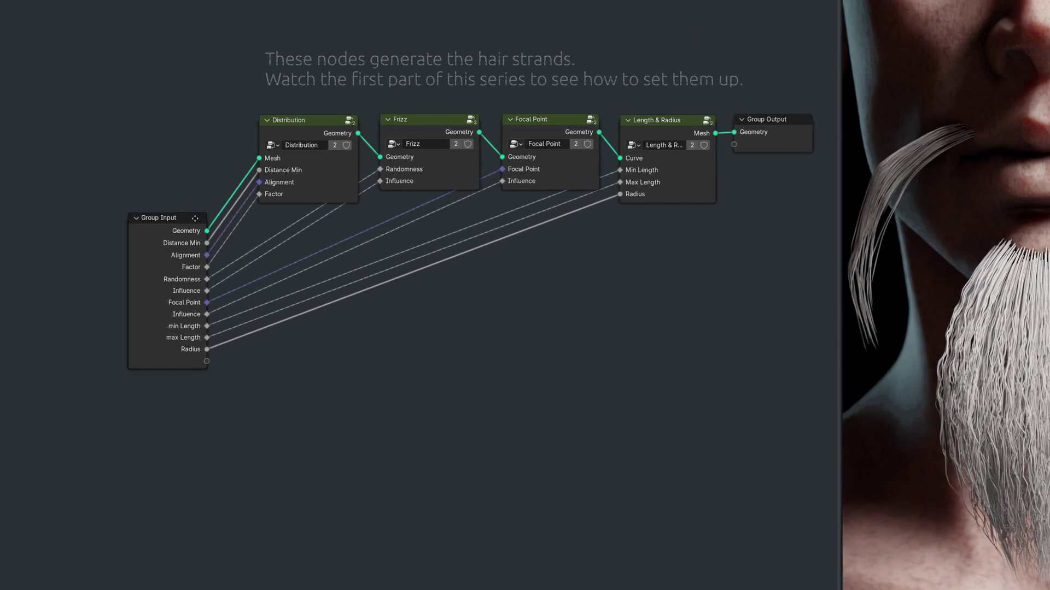
# - Shift the Group Input, Distribution, Frizz, Focal Point and Length & Radius nodes left
pyautogui.moveTo(195, 219); pyautogui.dragTo(109, 217)
pyautogui.moveTo(328, 120); pyautogui.dragTo(225, 120)
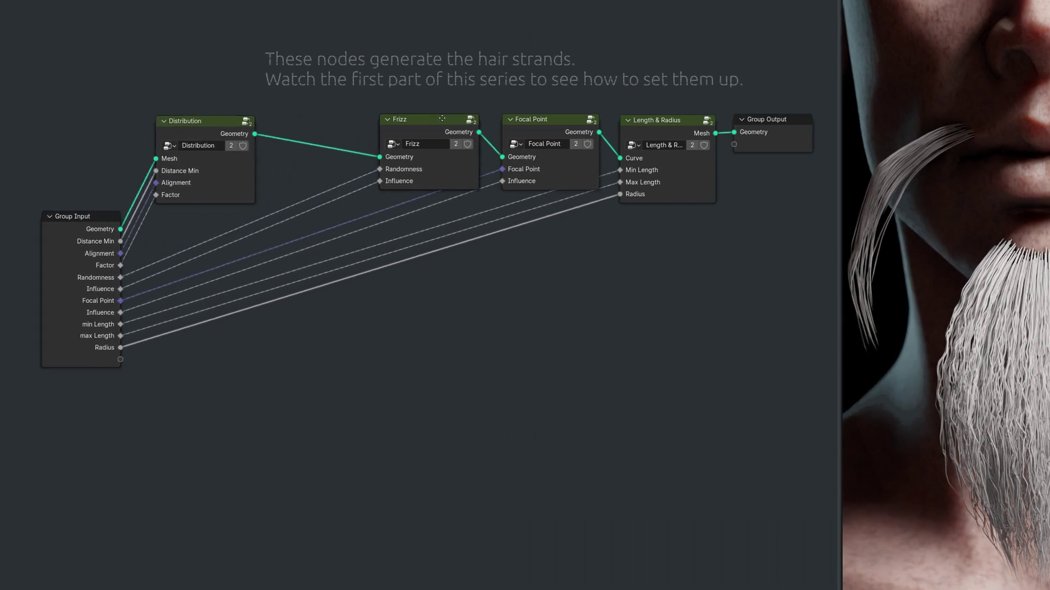
pyautogui.moveTo(448, 119); pyautogui.dragTo(341, 120)
pyautogui.moveTo(568, 119); pyautogui.dragTo(456, 120)
pyautogui.moveTo(689, 120); pyautogui.dragTo(574, 120)
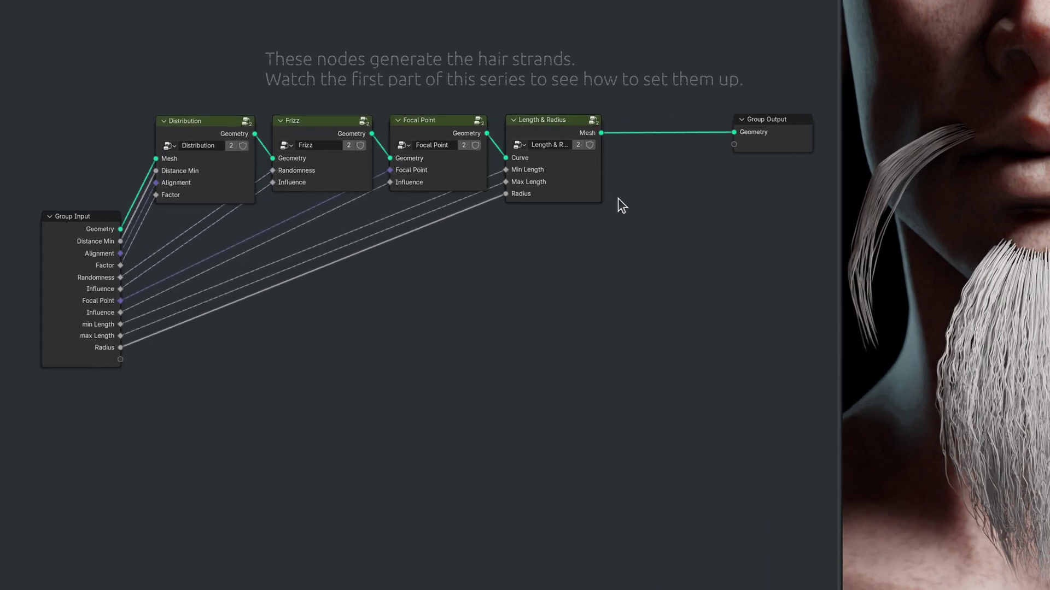
# - Insert a Set Material node before Group Output and assign Hair_Material to it
pyautogui.hotkey('shift', 'a')
pyautogui.click(635, 241)
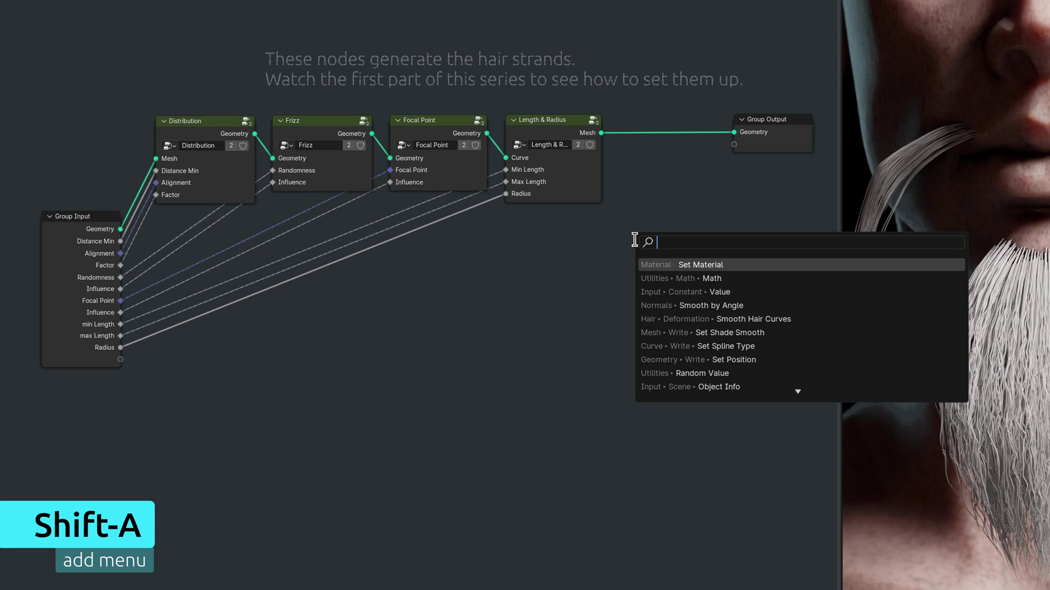
pyautogui.write('s')
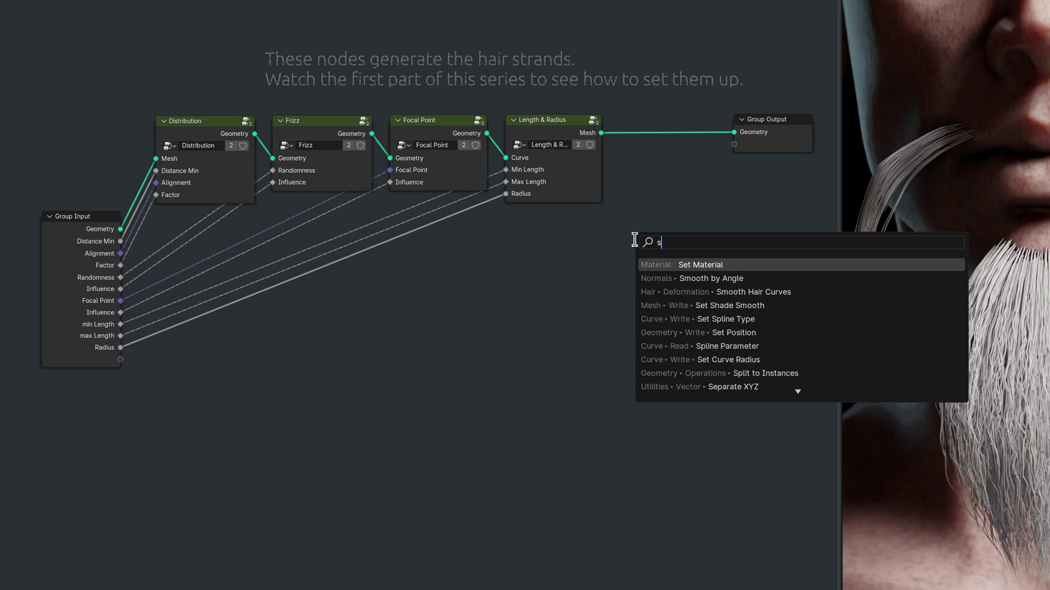
pyautogui.write('et material')
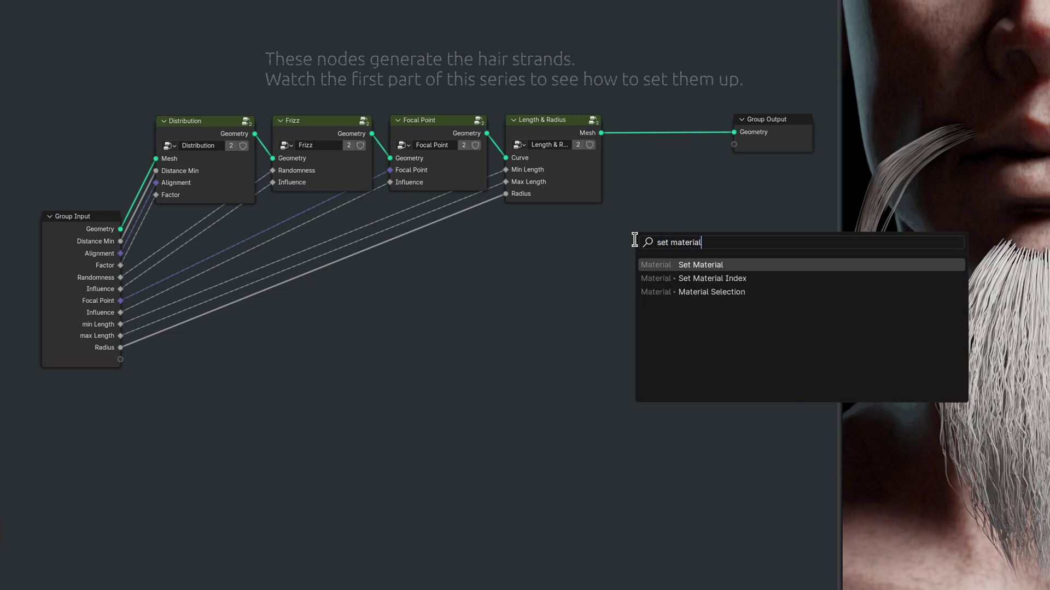
pyautogui.press('Return')
pyautogui.click(629, 114)
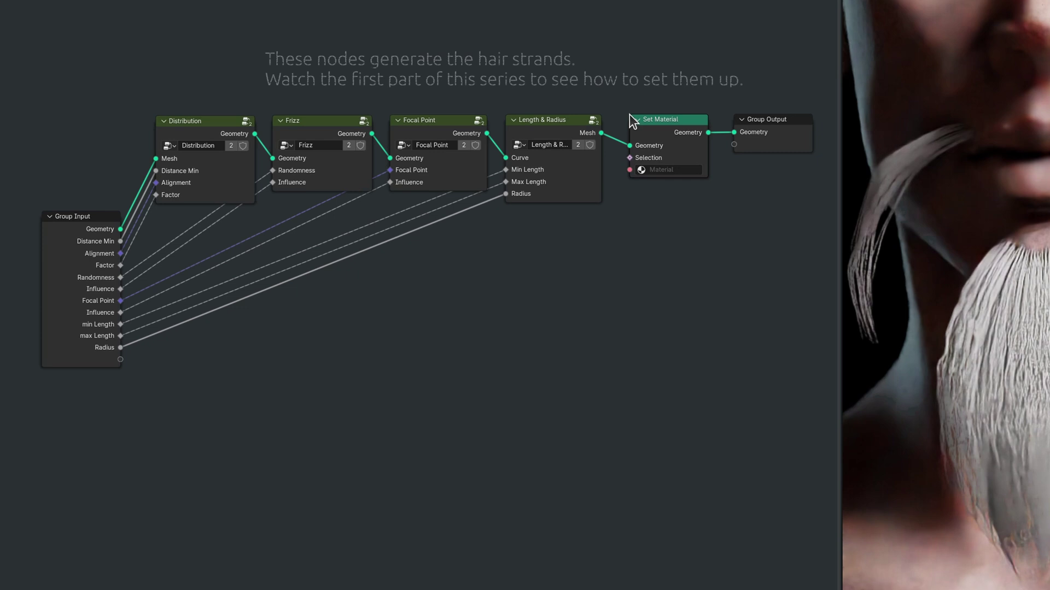
pyautogui.click(698, 170)
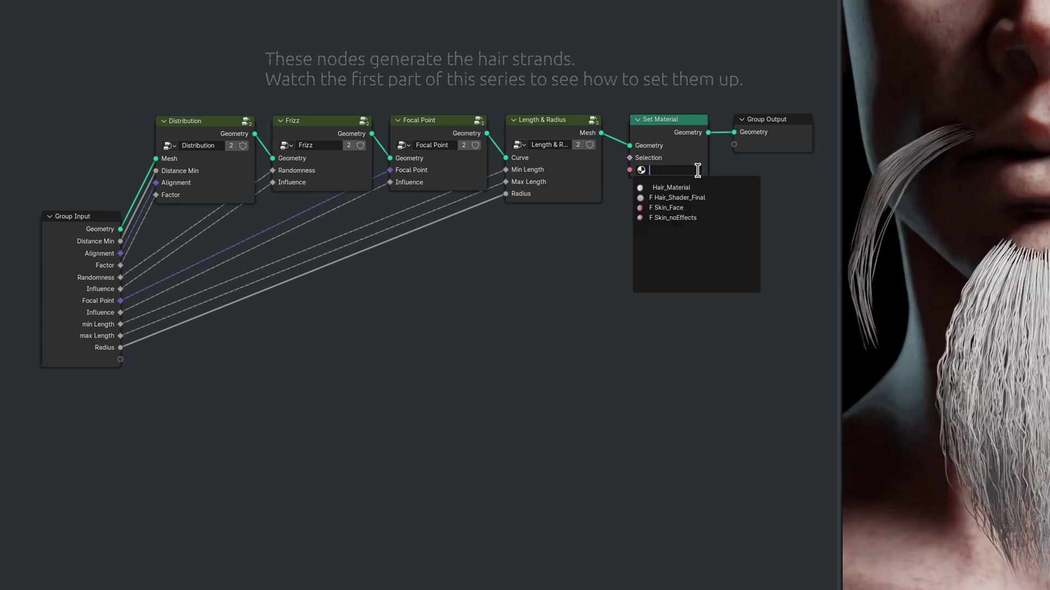
pyautogui.click(697, 187)
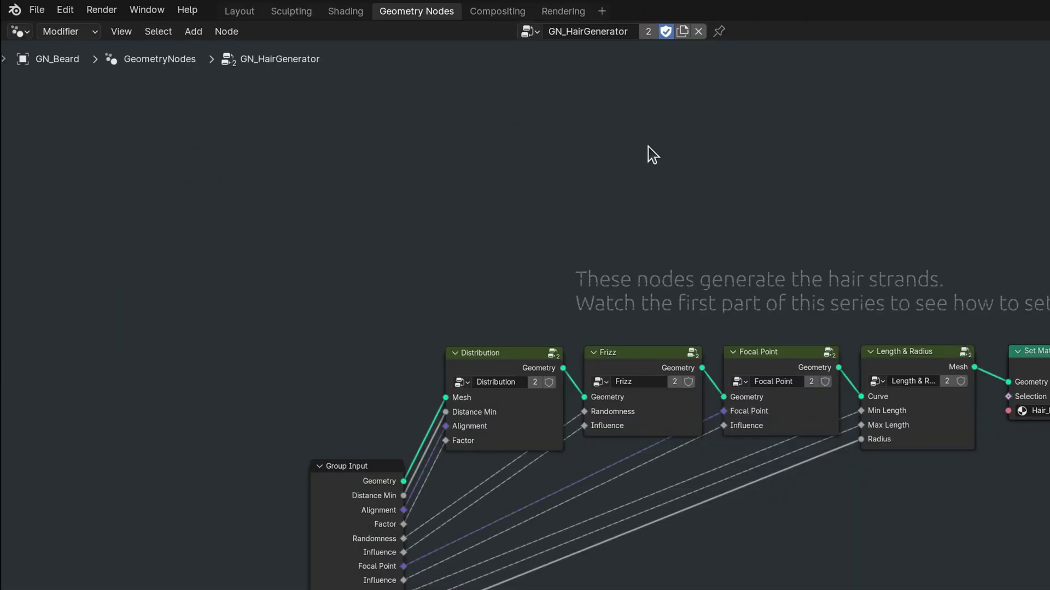
# - In the shader editor, replace the Principled BSDF with a Principled Hair BSDF
pyautogui.click(339, 12)
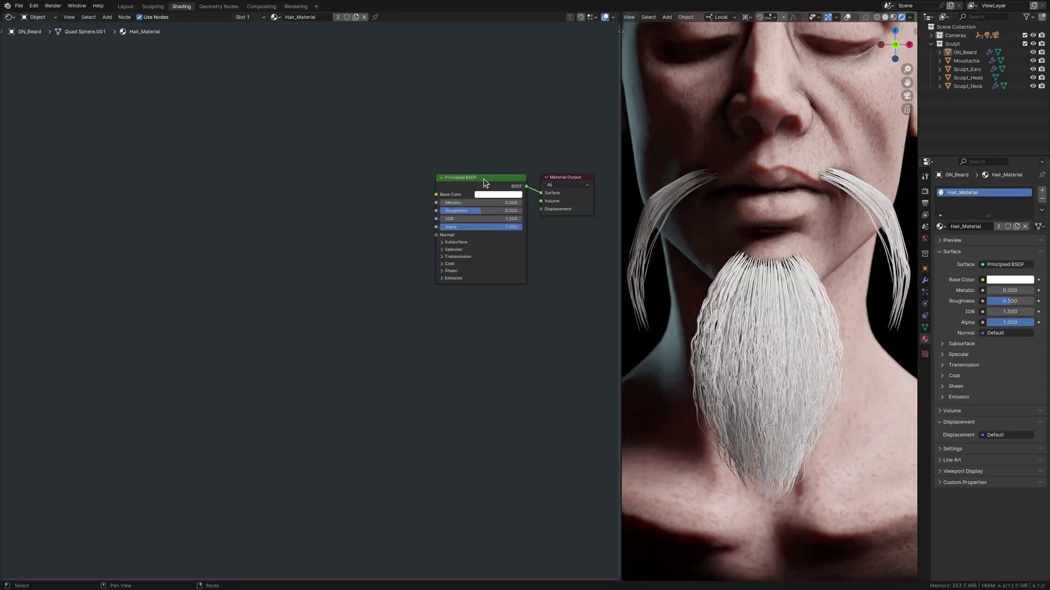
pyautogui.press('x')
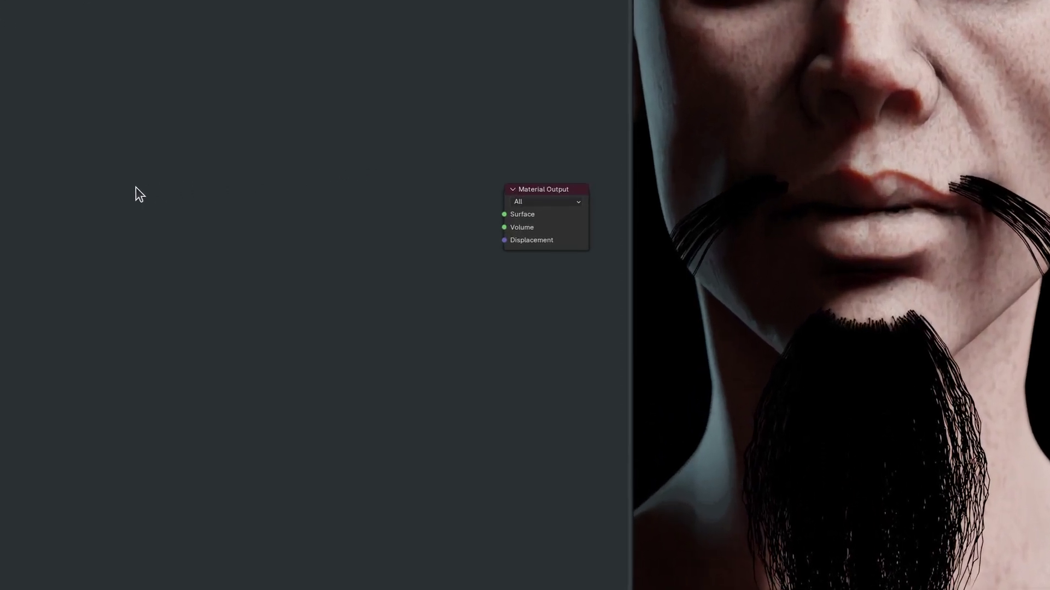
pyautogui.hotkey('shift', 'a')
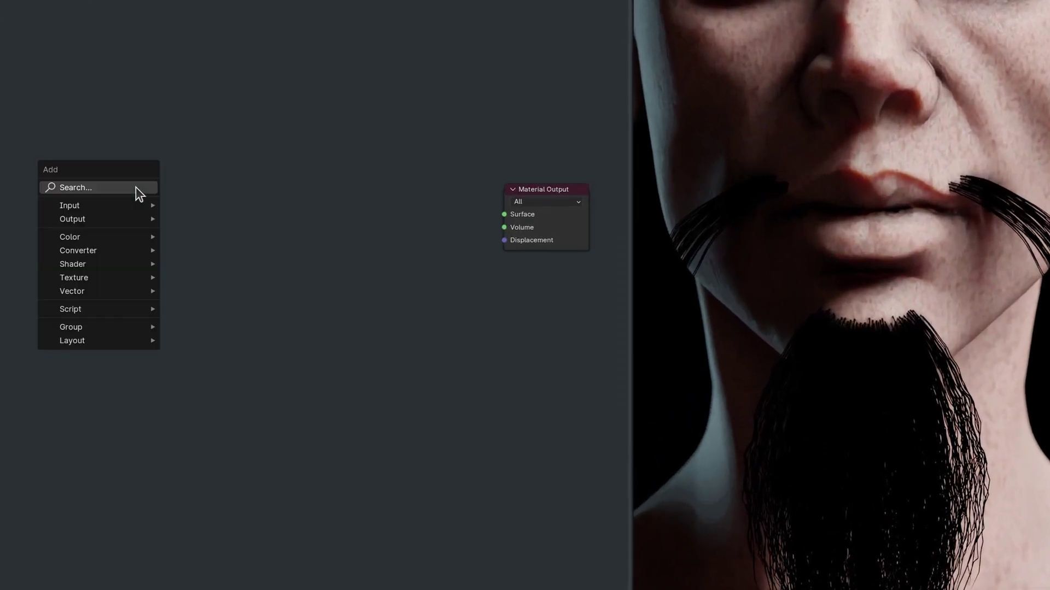
pyautogui.write('principled hair bsdf')
pyautogui.press('Return')
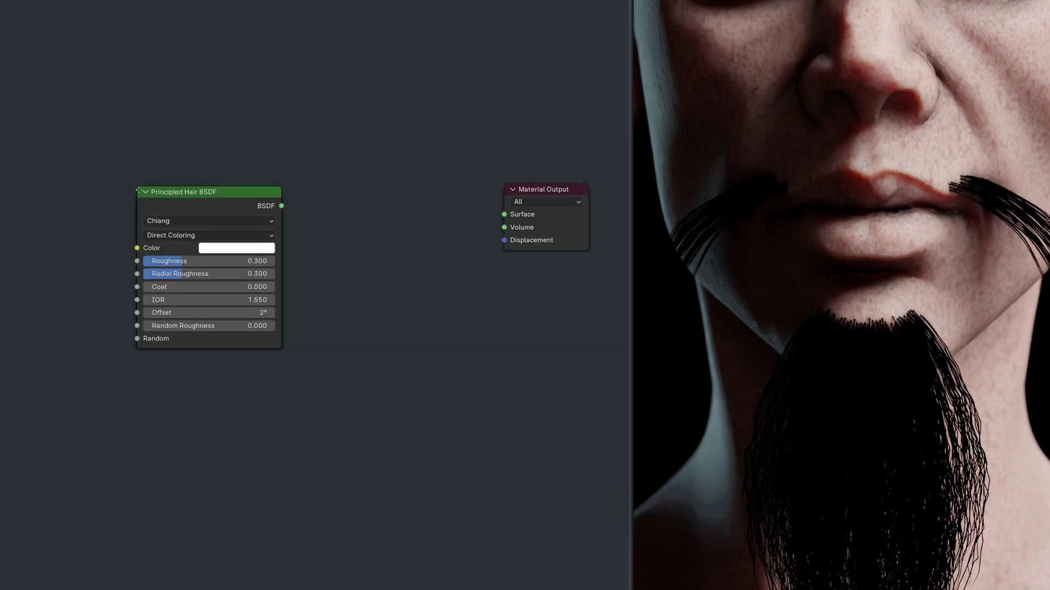
pyautogui.click(333, 188)
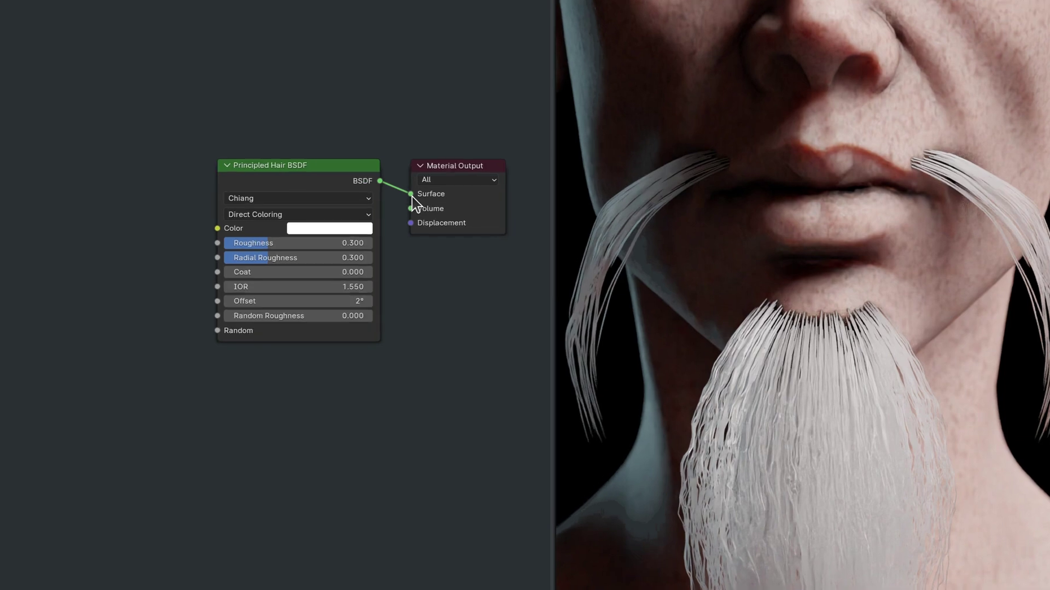
# - Set the hair colour to HSV 0.55, 0.8, 0.05 for a dark teal
pyautogui.click(323, 230)
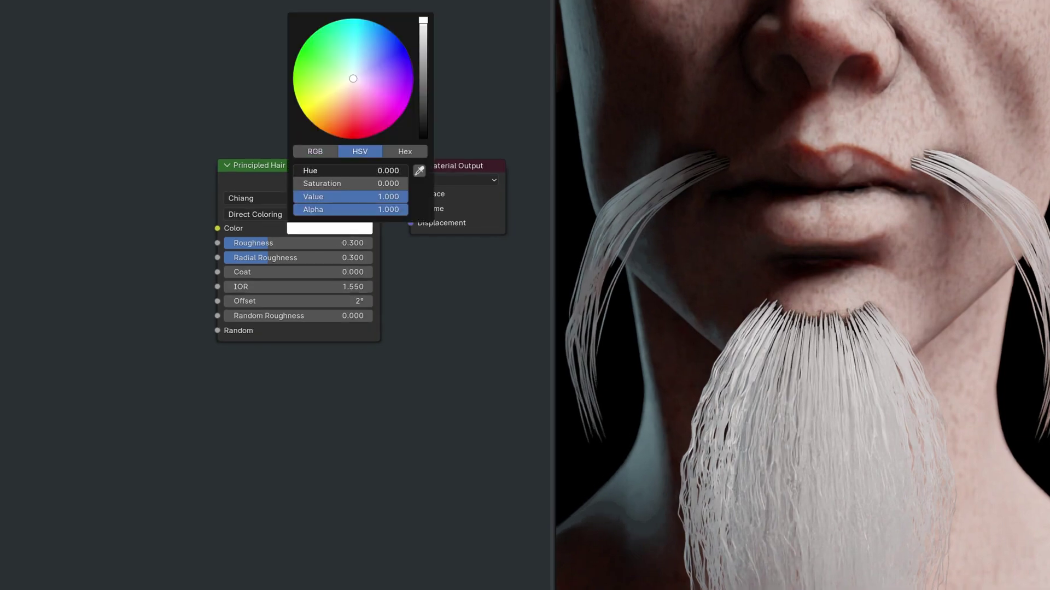
pyautogui.write('0.55')
pyautogui.press('Tab')
pyautogui.write('0.8')
pyautogui.press('Tab')
pyautogui.write('0.05')
pyautogui.press('Return')
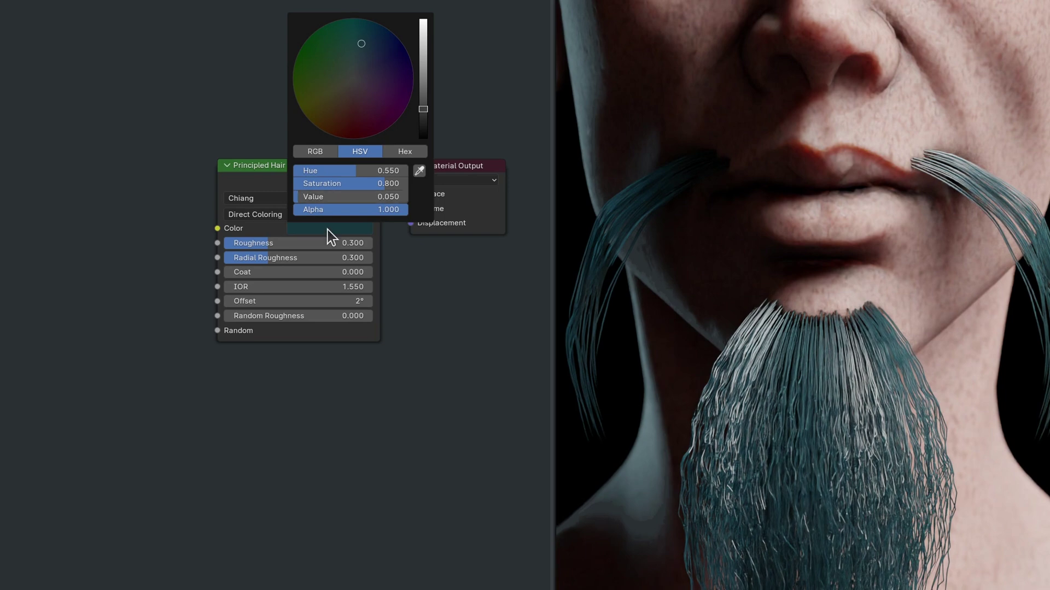
# - Set roughness 0.800, radial roughness 1.000, coat 0.900, IOR 1.200 and random roughness 0.200
pyautogui.moveTo(311, 245); pyautogui.dragTo(386, 244)
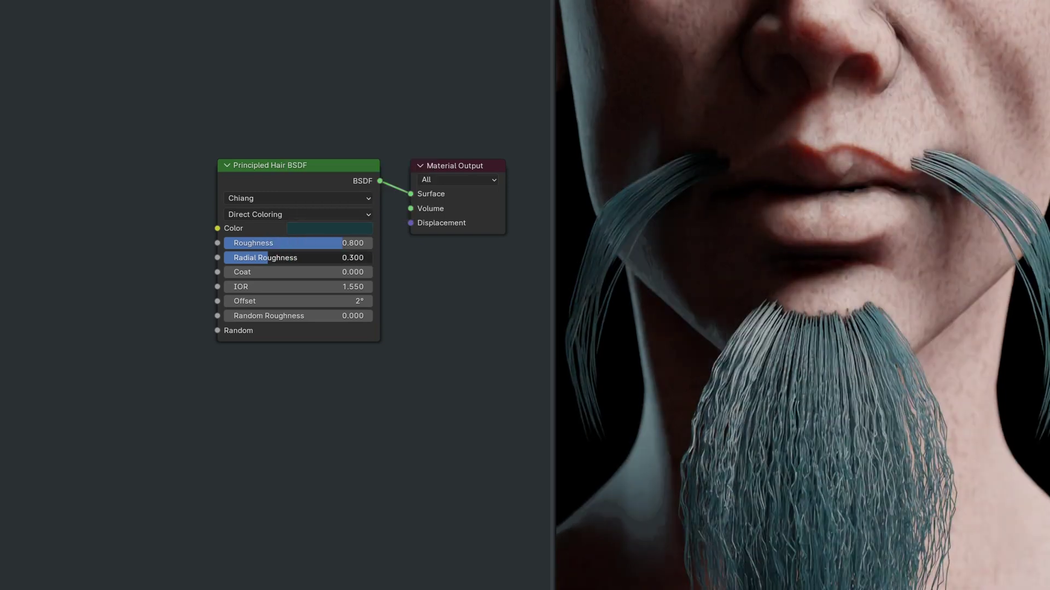
pyautogui.moveTo(268, 257); pyautogui.dragTo(372, 258)
pyautogui.moveTo(242, 272); pyautogui.dragTo(306, 287)
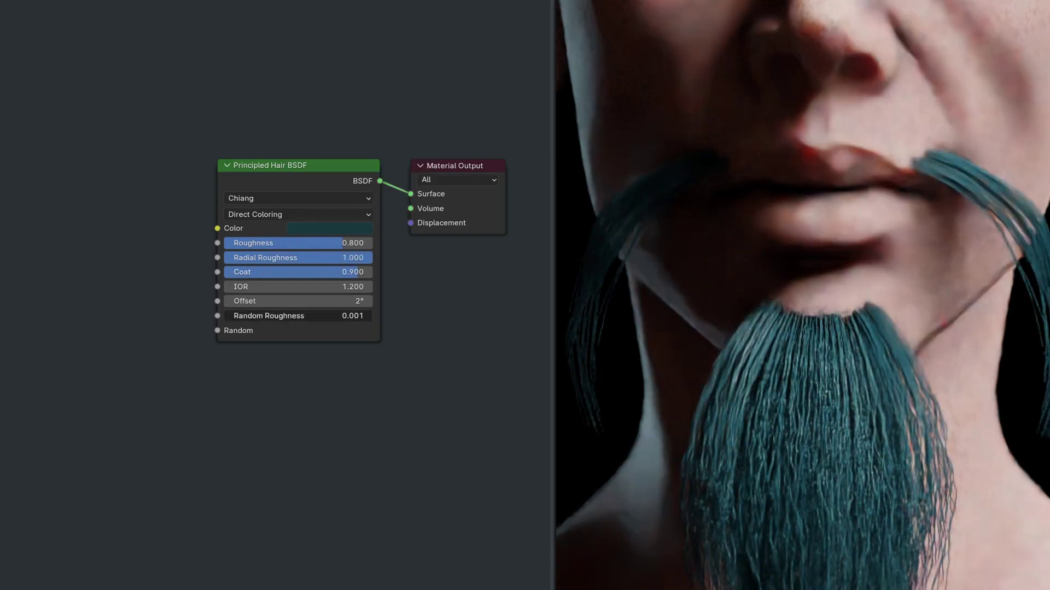
pyautogui.moveTo(225, 316); pyautogui.dragTo(253, 316)
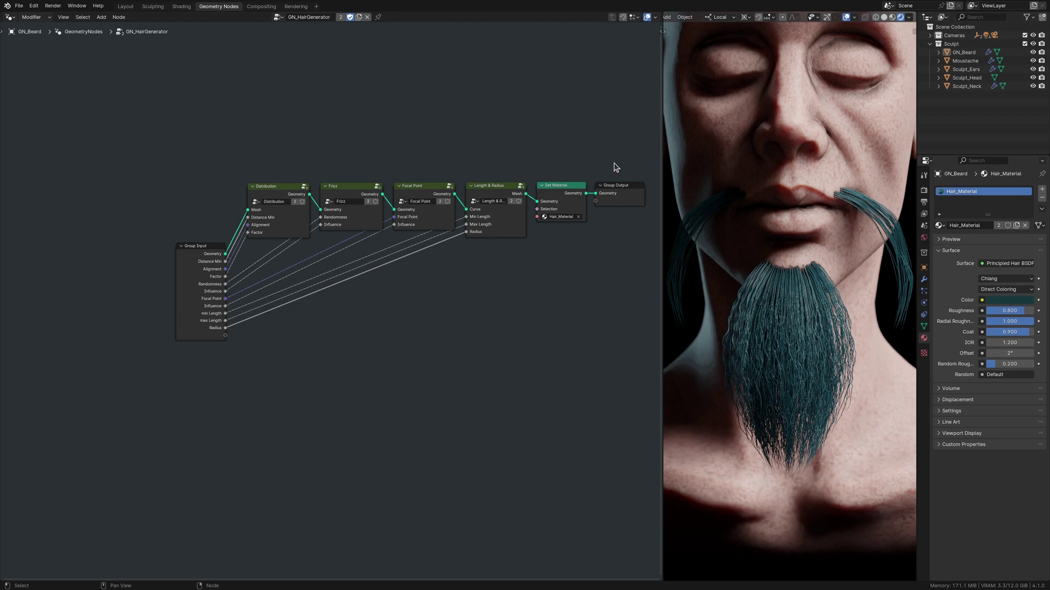
# - Move the Group Input, Distribution, Frizz and Focal Point nodes left to make room
pyautogui.moveTo(214, 246); pyautogui.dragTo(53, 246)
pyautogui.moveTo(292, 191); pyautogui.dragTo(197, 192)
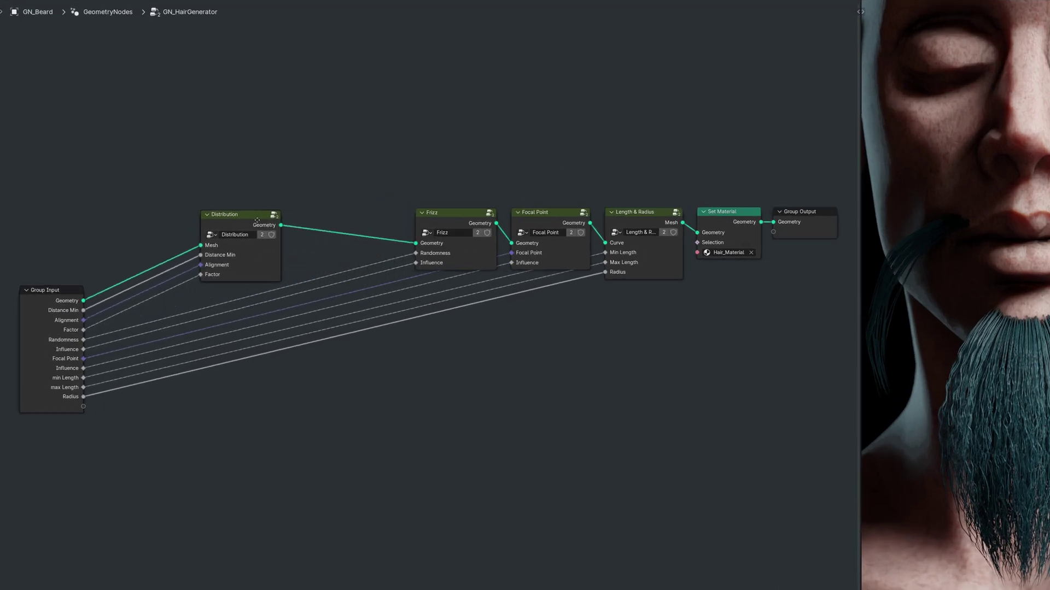
pyautogui.moveTo(257, 220); pyautogui.dragTo(172, 226)
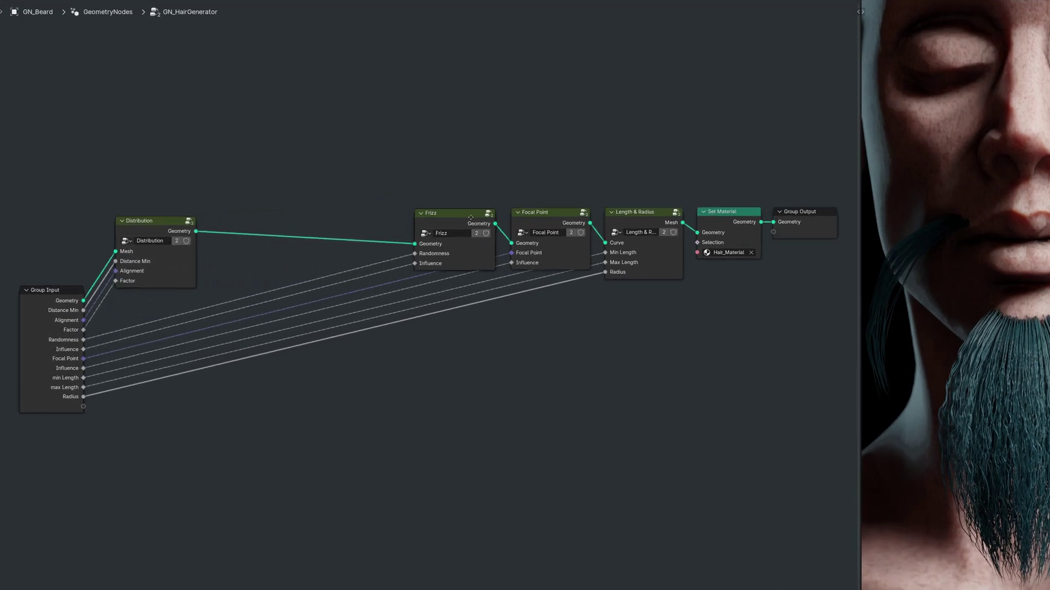
pyautogui.moveTo(465, 213); pyautogui.dragTo(263, 221)
pyautogui.moveTo(556, 212); pyautogui.dragTo(359, 221)
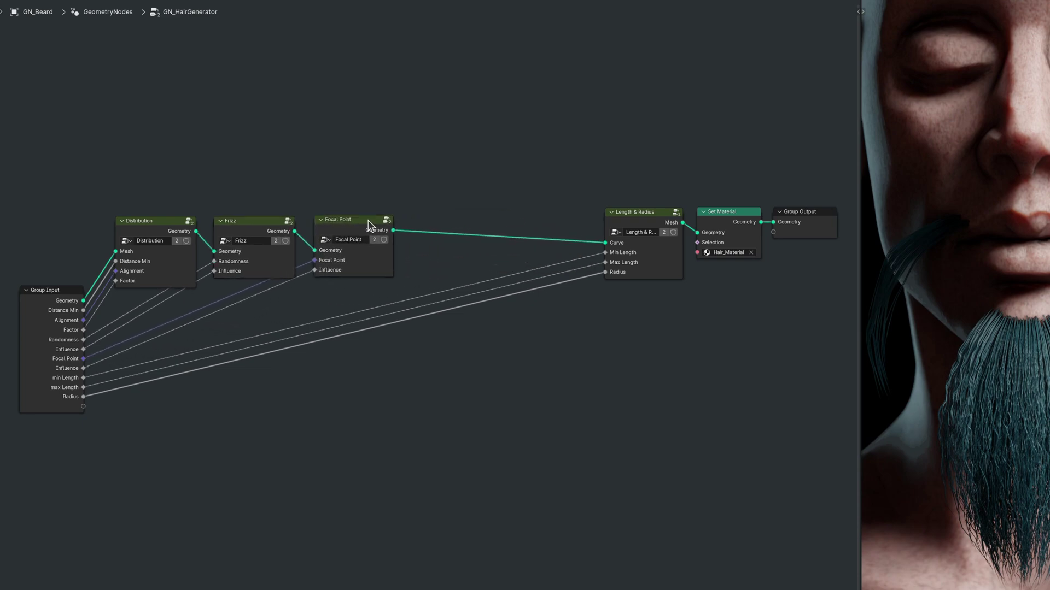
# - Insert a Store Named Attribute after Focal Point storing Spline Parameter Factor as sFactor
pyautogui.hotkey('shift', 'a')
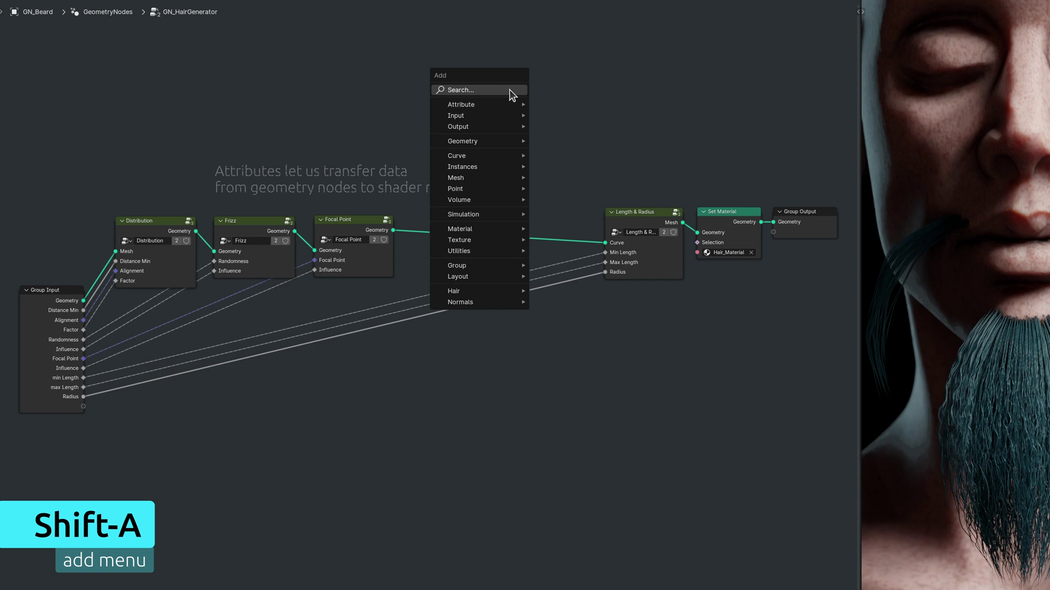
pyautogui.click(509, 90)
pyautogui.write('store named attribute')
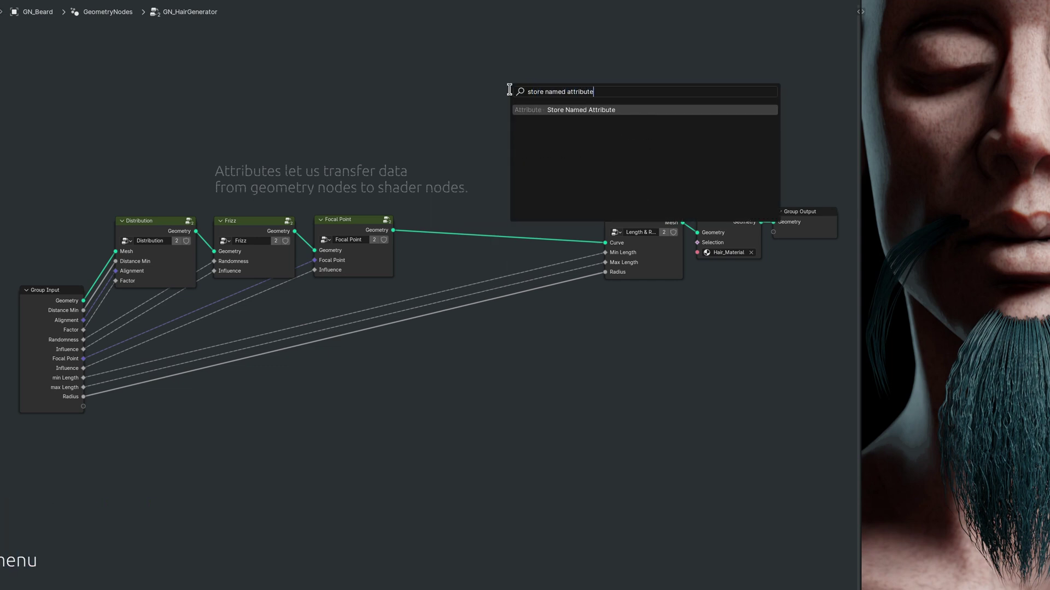
pyautogui.press('Return')
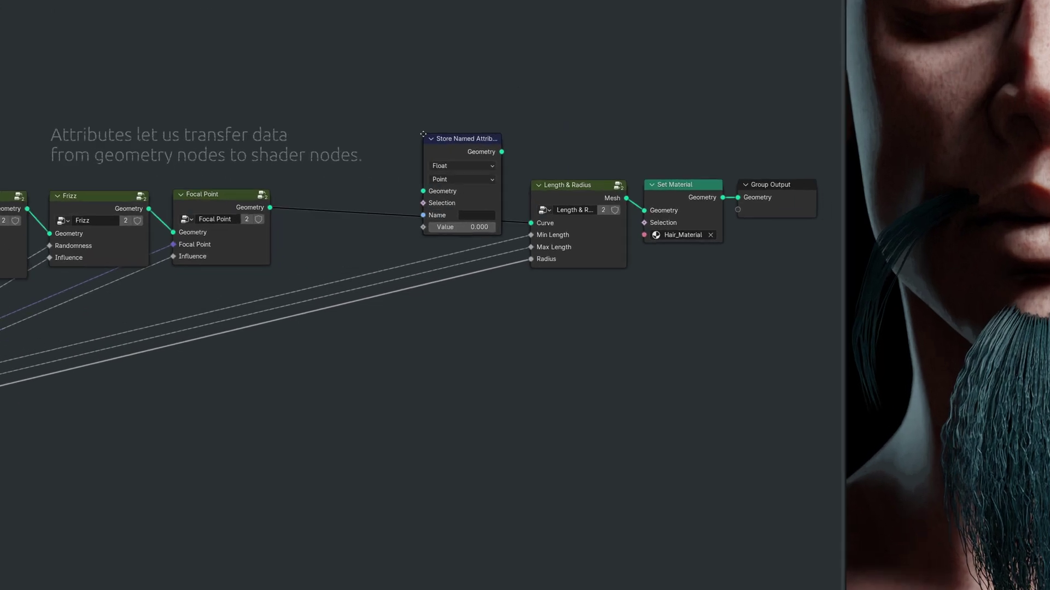
pyautogui.click(517, 170)
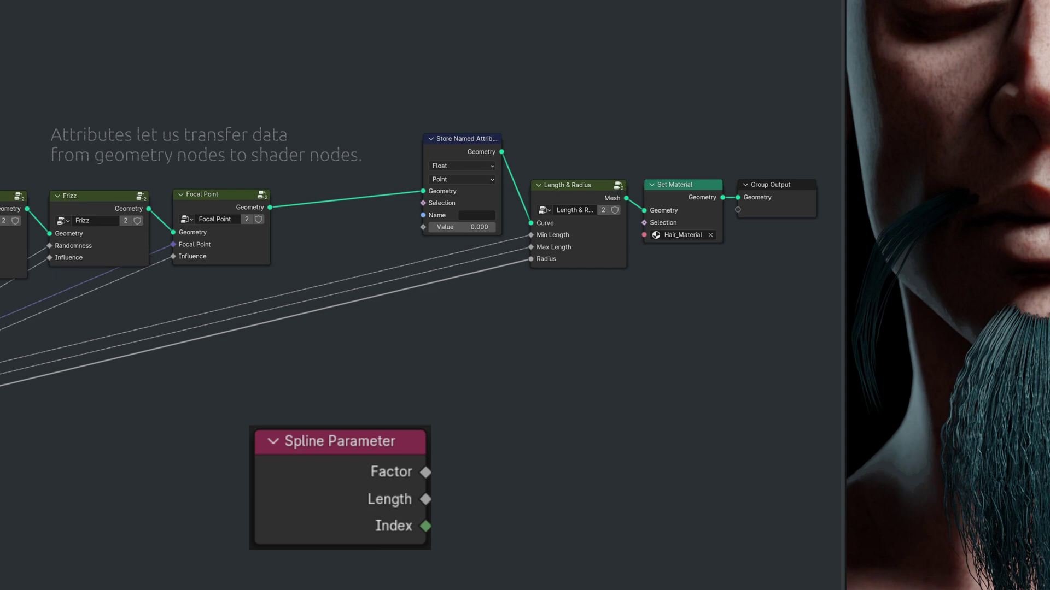
pyautogui.moveTo(383, 337); pyautogui.dragTo(423, 227)
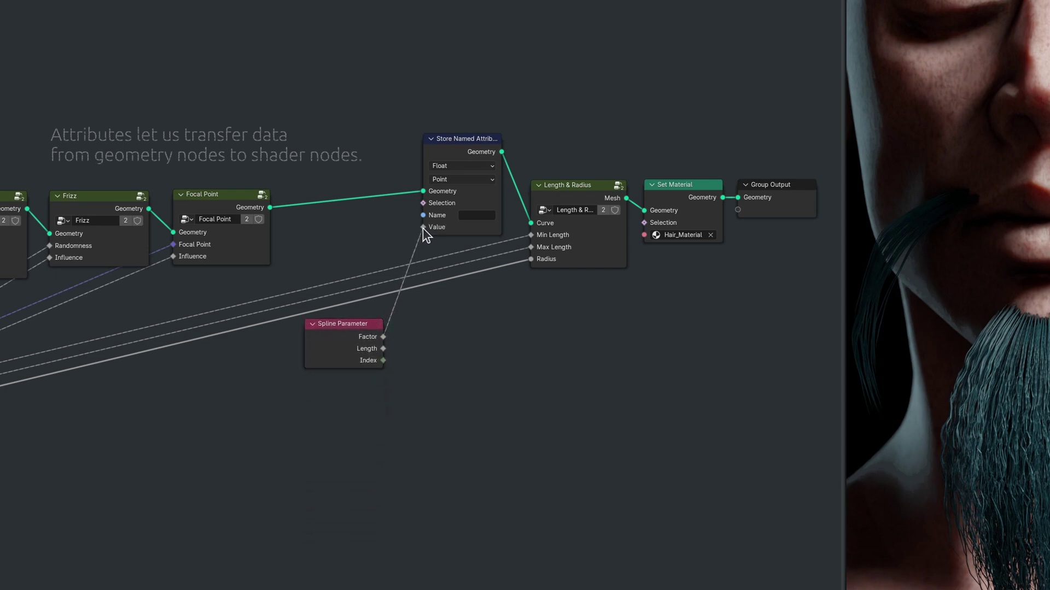
pyautogui.click(471, 215)
pyautogui.write('sFactor')
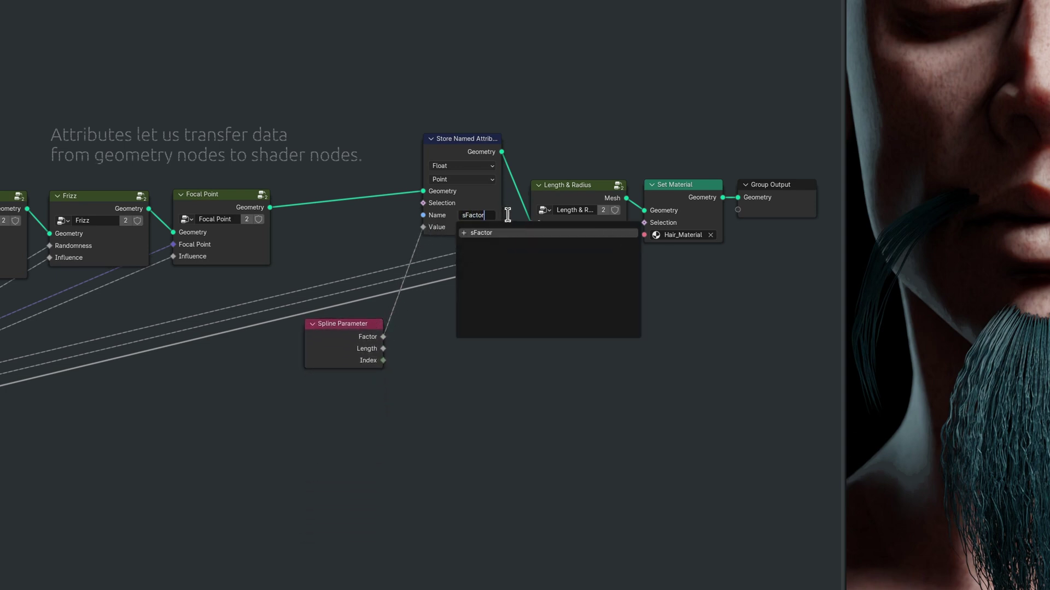
pyautogui.press('Return')
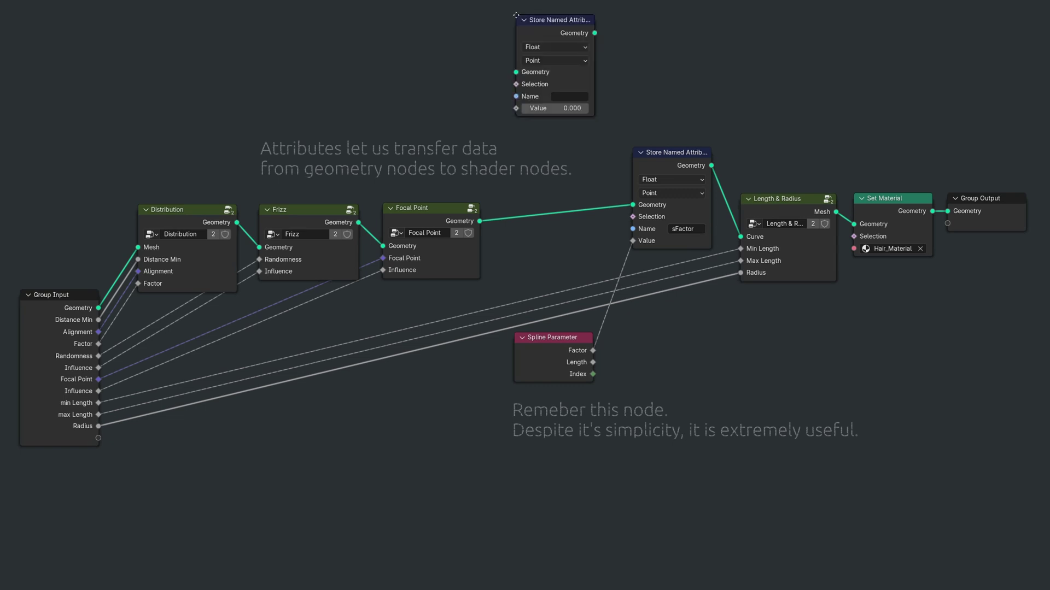
# - Set the new Store Named Attribute's domain to Spline and name it sRandom
pyautogui.click(585, 192)
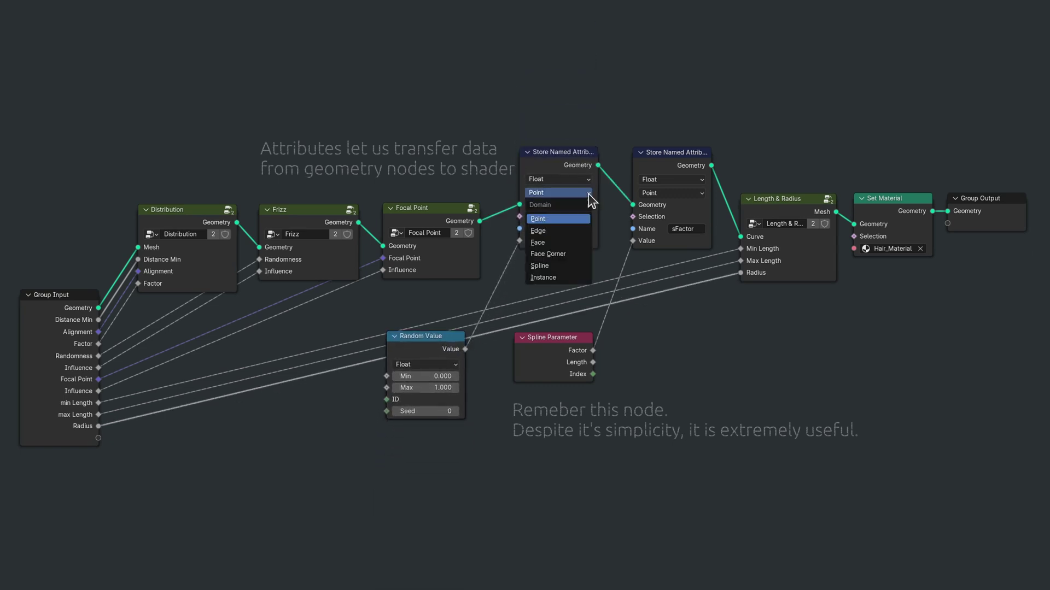
pyautogui.click(583, 270)
pyautogui.click(578, 228)
pyautogui.write('sRandom')
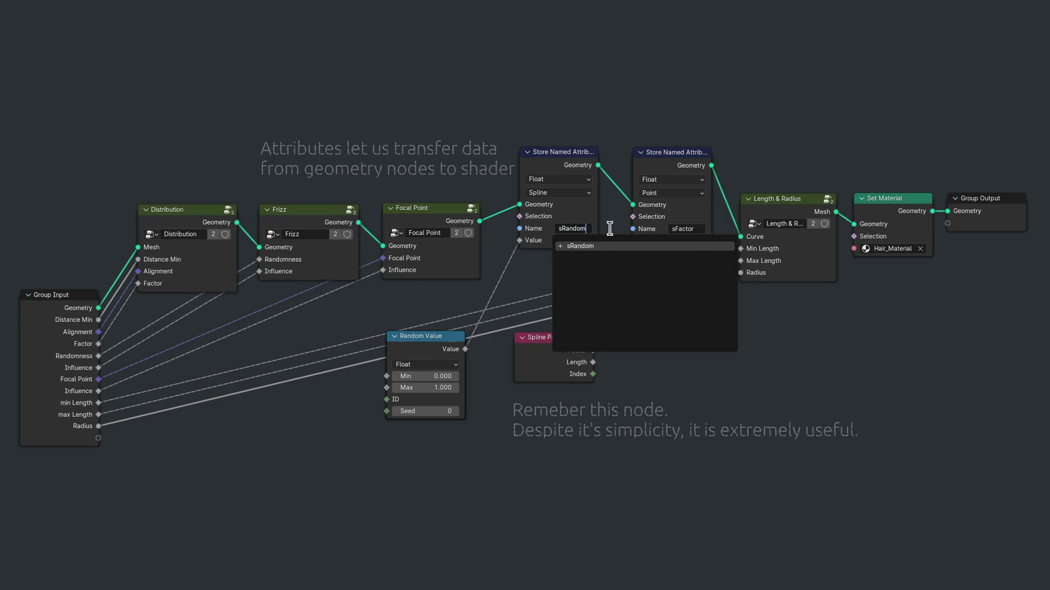
pyautogui.press('Return')
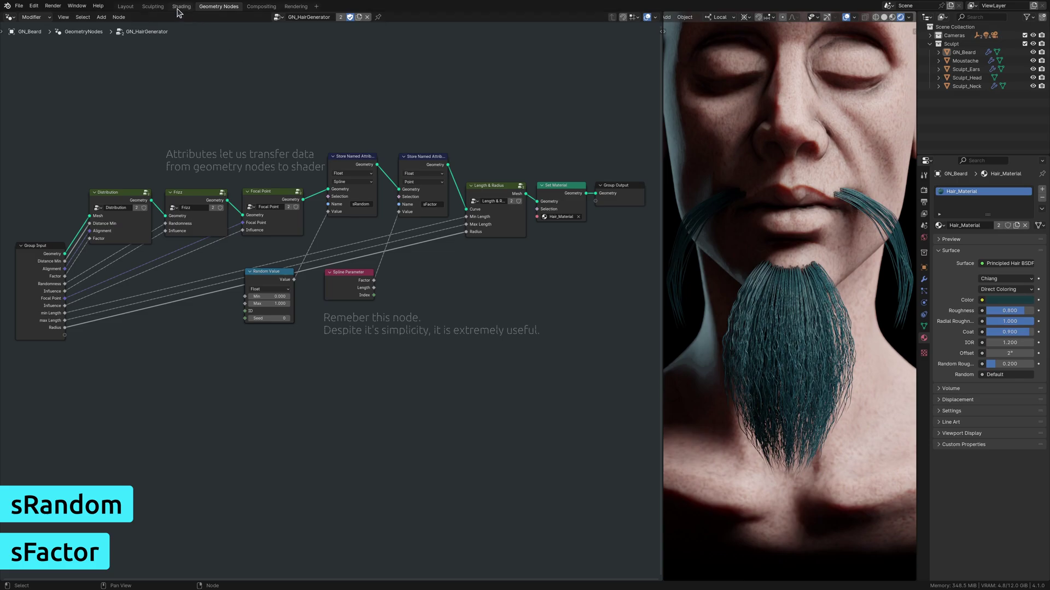
# - In the Shading workspace, add an Attribute node with its Name set to sRandom
pyautogui.click(181, 6)
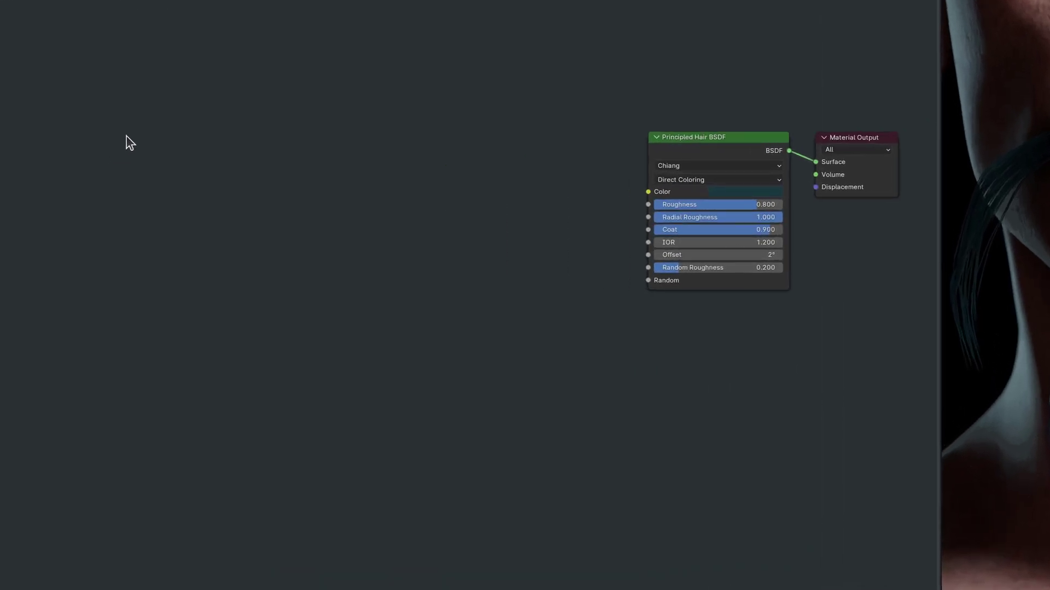
pyautogui.hotkey('shift', 'a')
pyautogui.click(128, 133)
pyautogui.write('attribute')
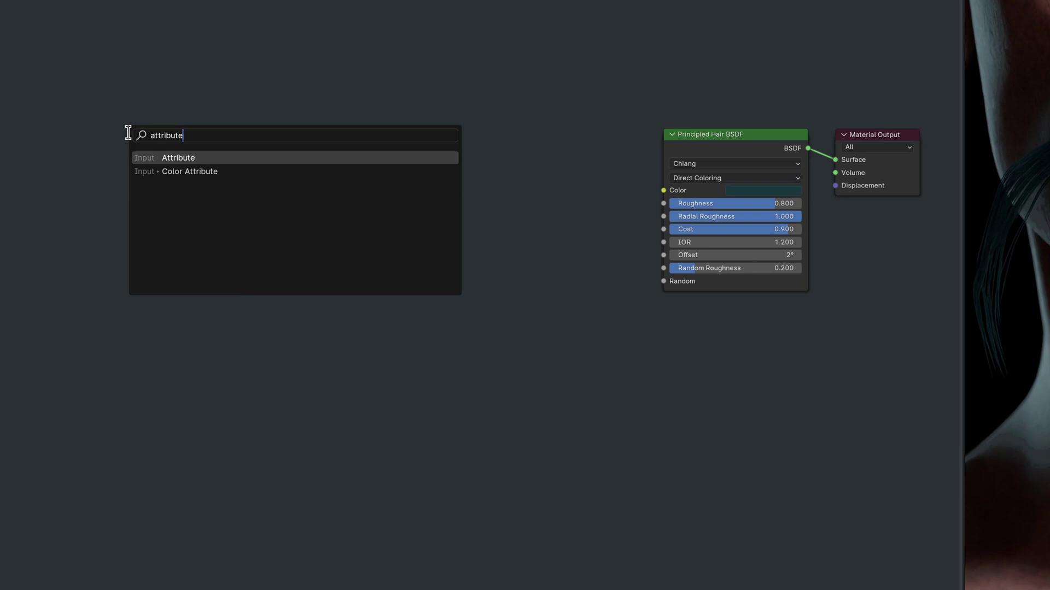
pyautogui.press('Return')
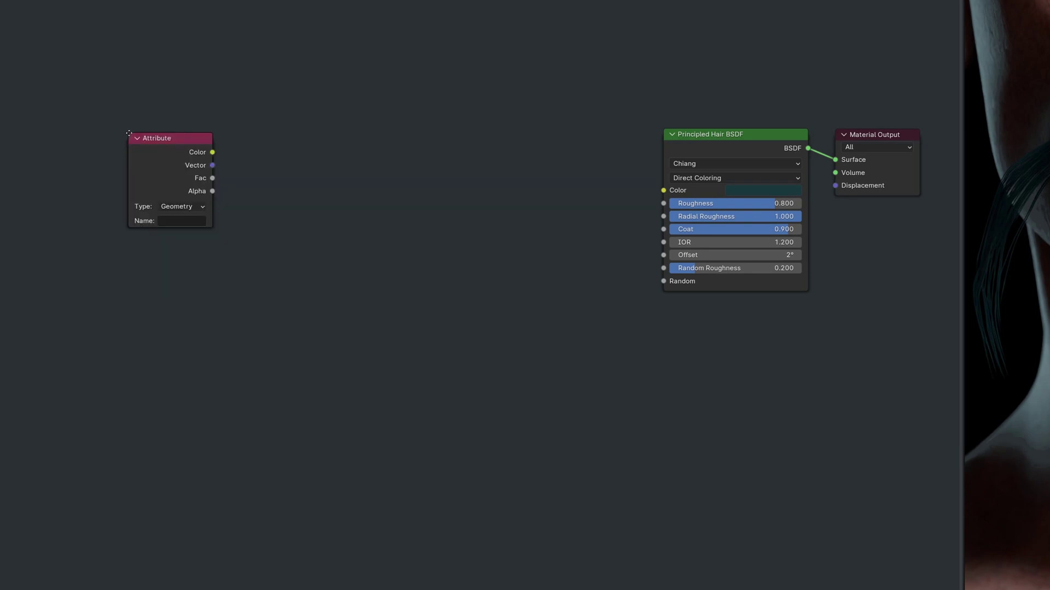
pyautogui.click(308, 130)
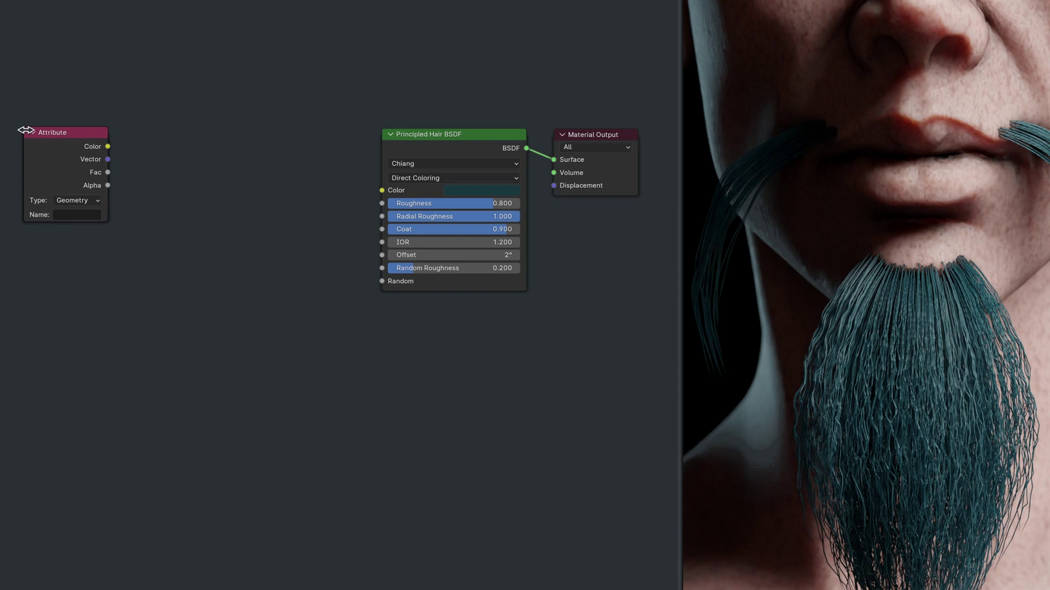
pyautogui.click(88, 215)
pyautogui.write('sRandom')
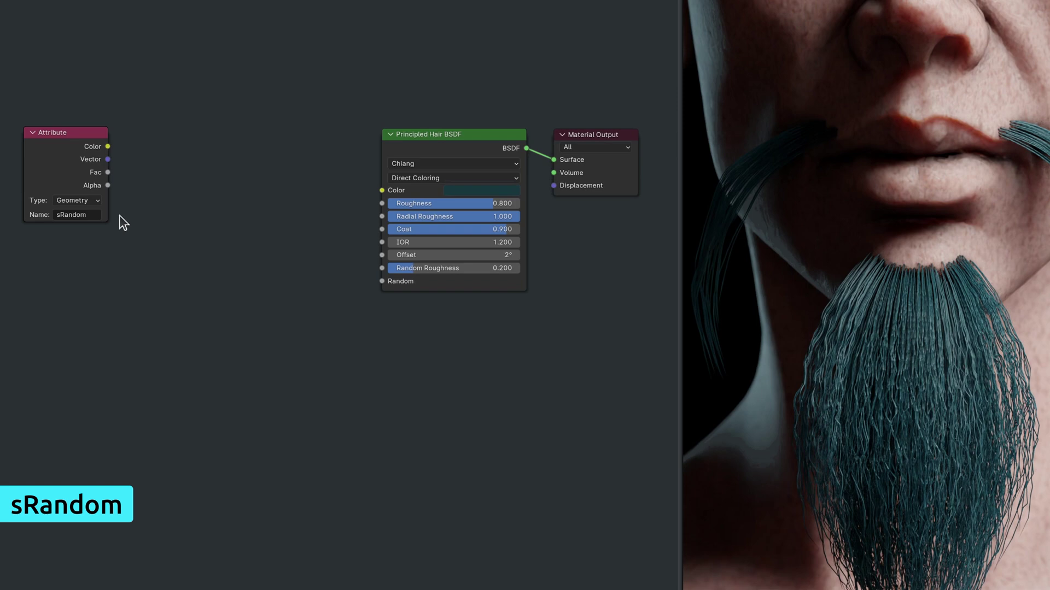
# - Add a Color Ramp beside the Attribute node and feed sRandom into its Fac
pyautogui.hotkey('shift', 'a')
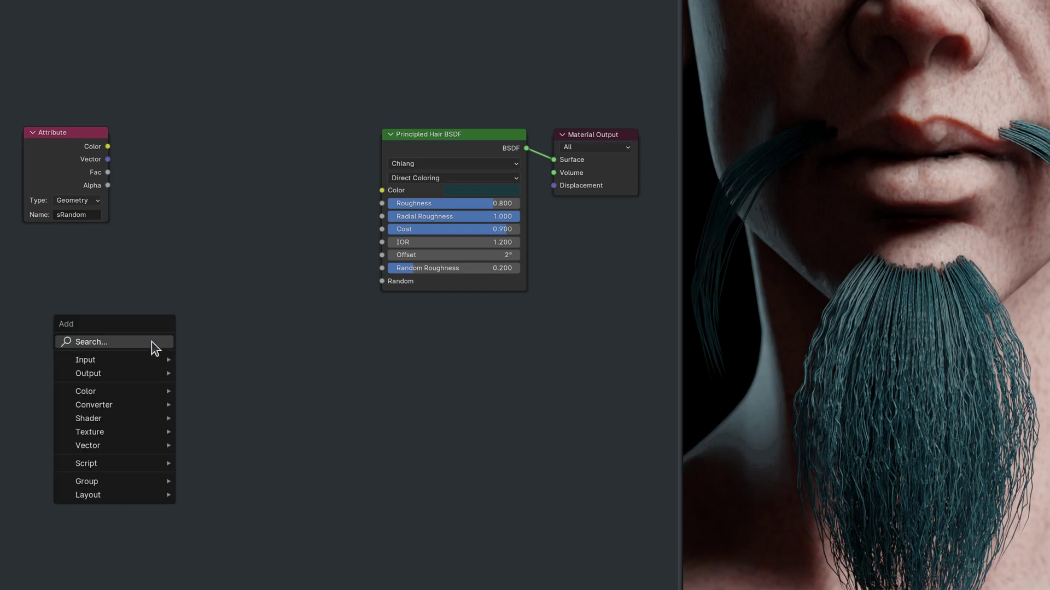
pyautogui.click(152, 342)
pyautogui.write('color ramp')
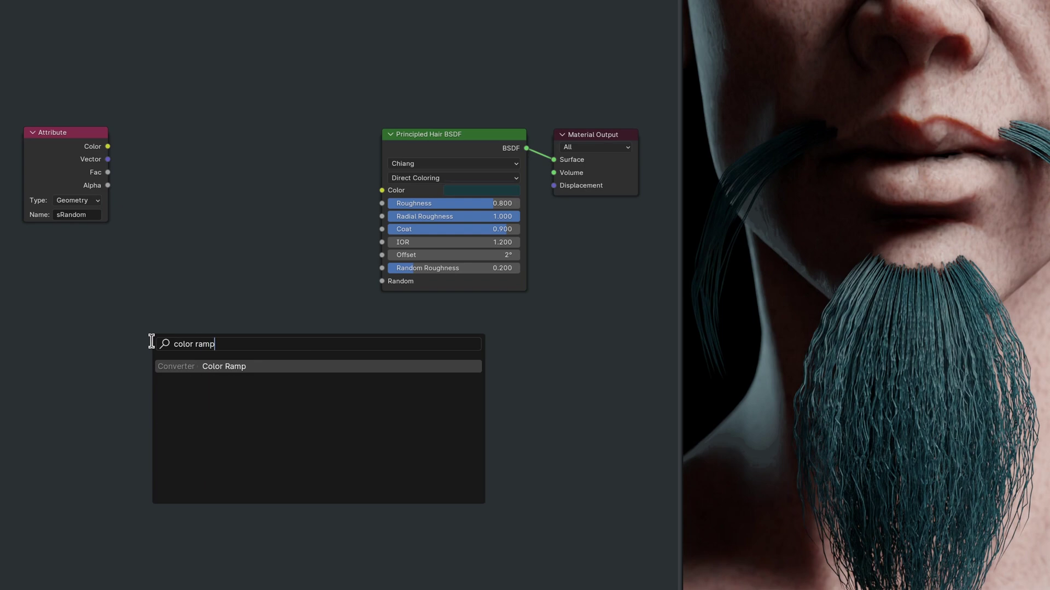
pyautogui.press('Return')
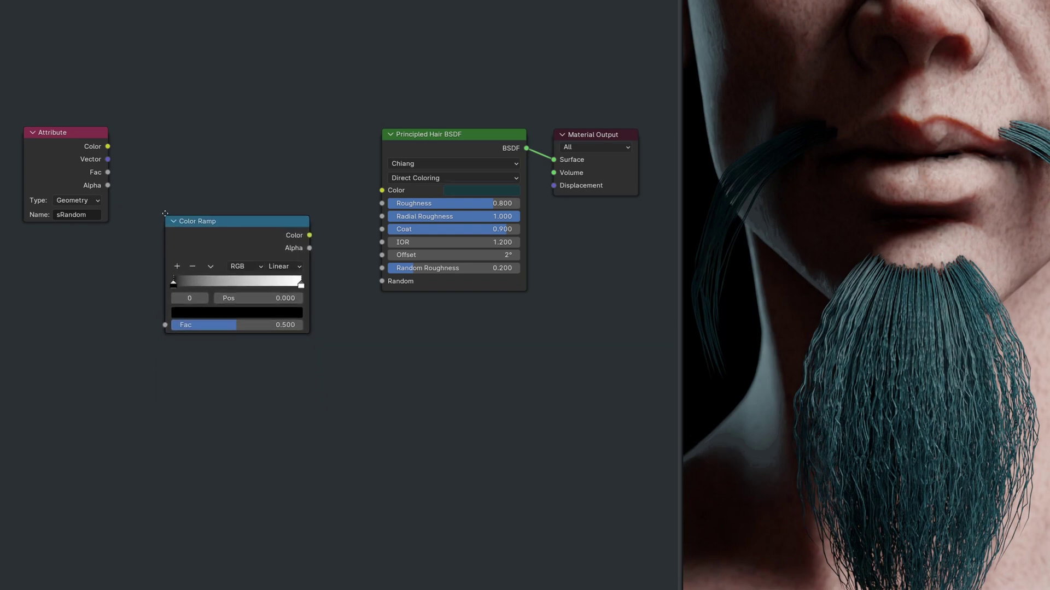
pyautogui.click(164, 127)
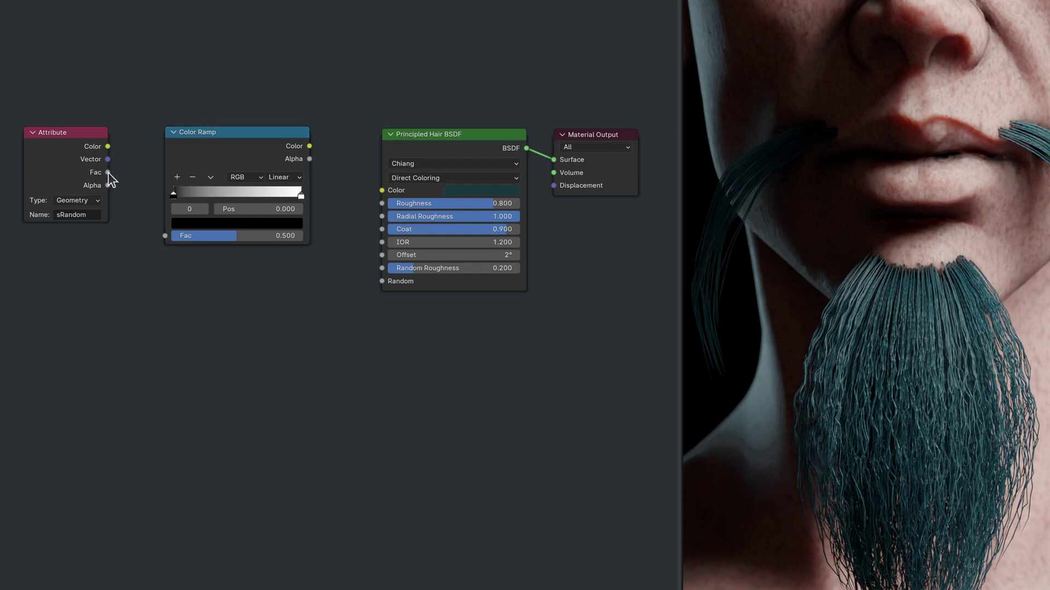
pyautogui.moveTo(108, 173); pyautogui.dragTo(166, 237)
# - Make the ramp Constant, teal on the left, white from 0.900, driving hair Color
pyautogui.click(298, 178)
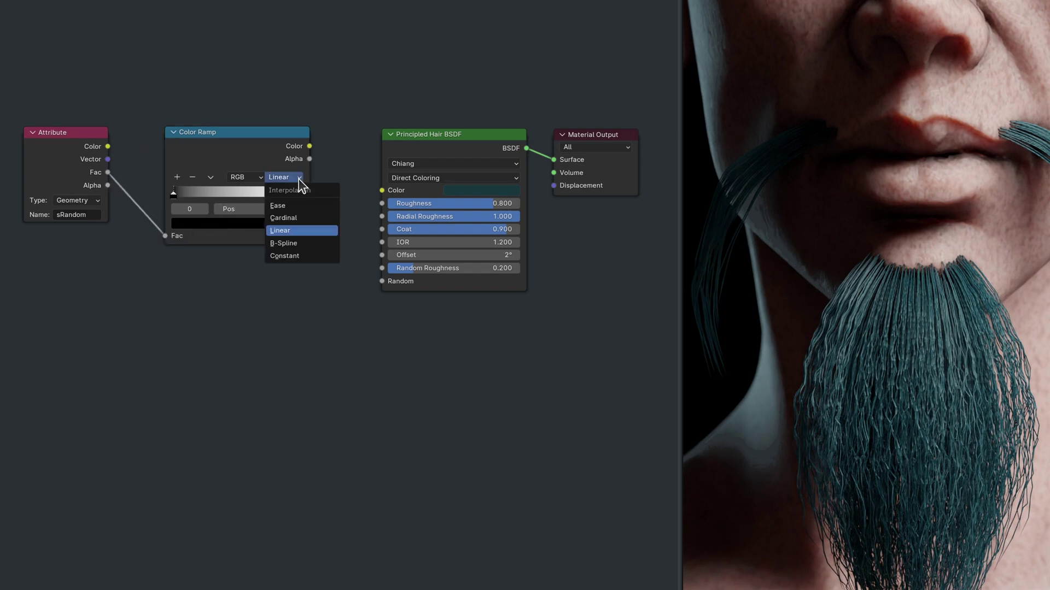
pyautogui.click(304, 256)
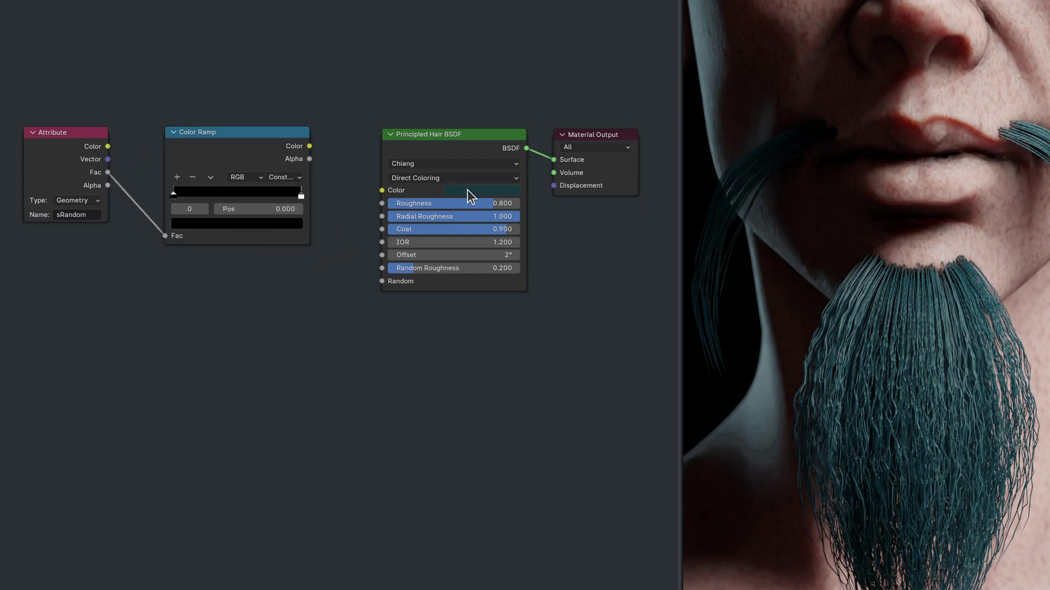
pyautogui.hotkey('ctrl', 'c')
pyautogui.hotkey('ctrl', 'v')
pyautogui.click(301, 196)
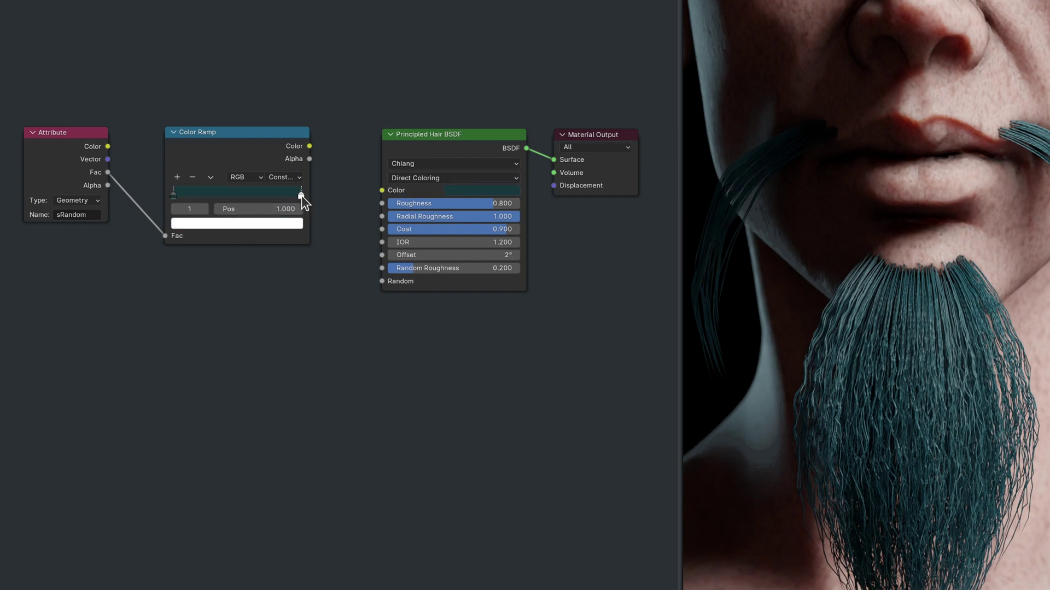
pyautogui.moveTo(309, 146); pyautogui.dragTo(381, 190)
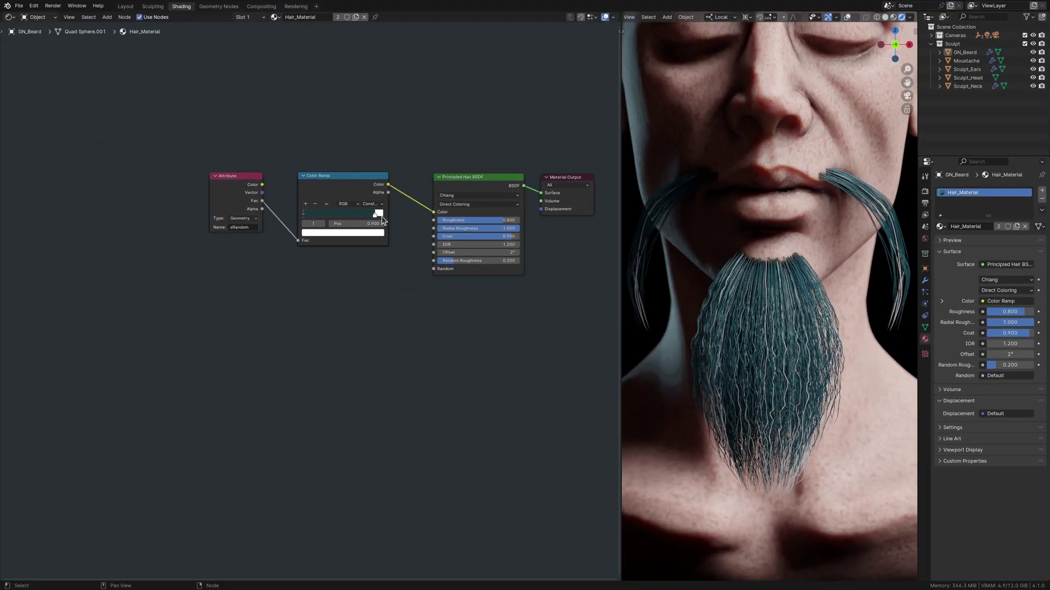
pyautogui.moveTo(375, 213)
pyautogui.mouseDown()
pyautogui.moveTo(344, 216)
pyautogui.moveTo(375, 216)
pyautogui.mouseUp()
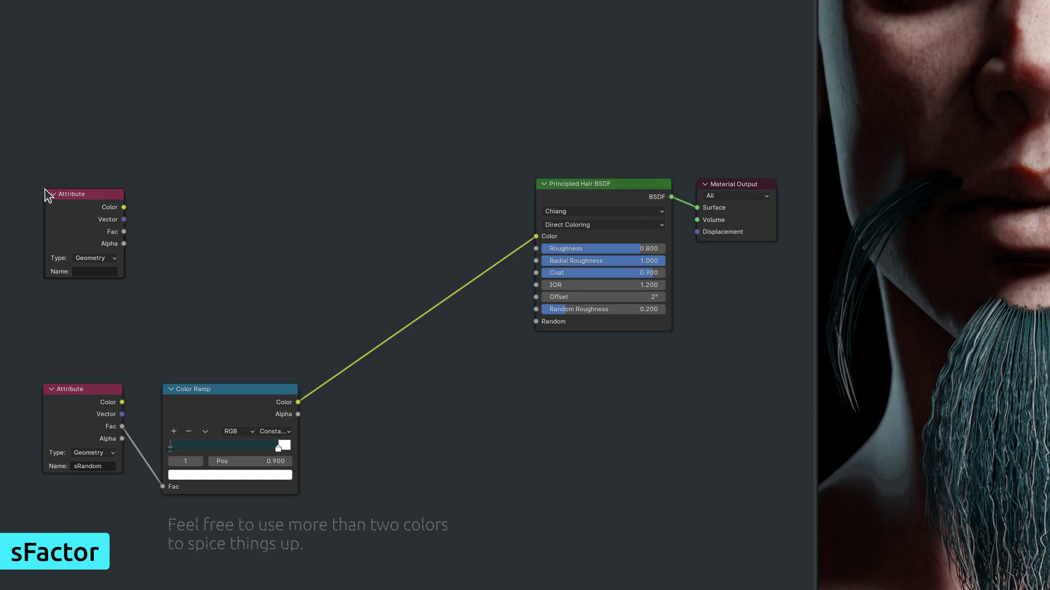
# - Name the second Attribute node sFactor, switch the Math node to Power, and align the row
pyautogui.click(107, 272)
pyautogui.write('sFactor')
pyautogui.press('Return')
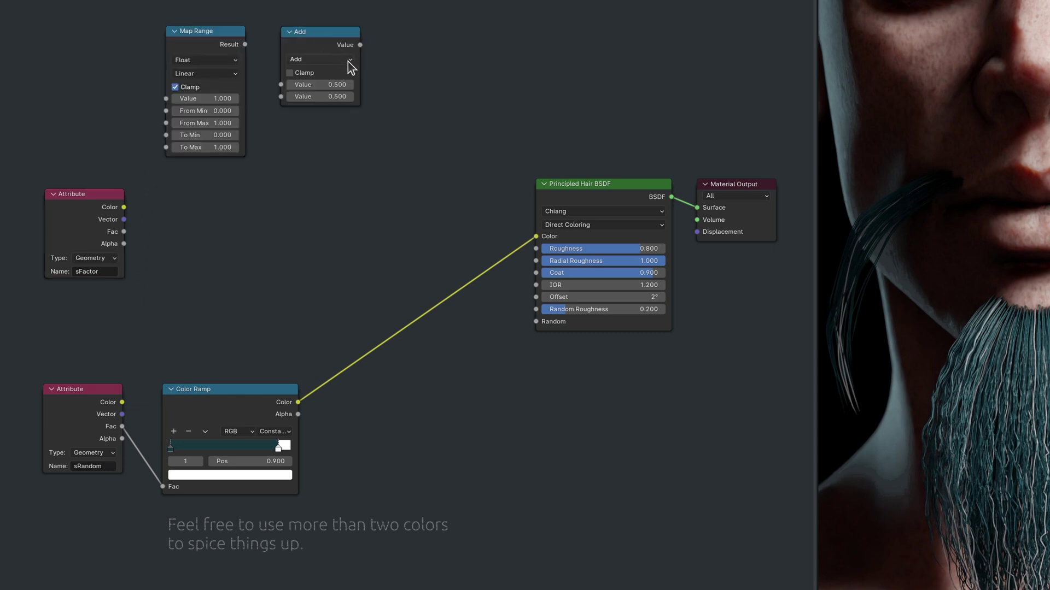
pyautogui.click(348, 61)
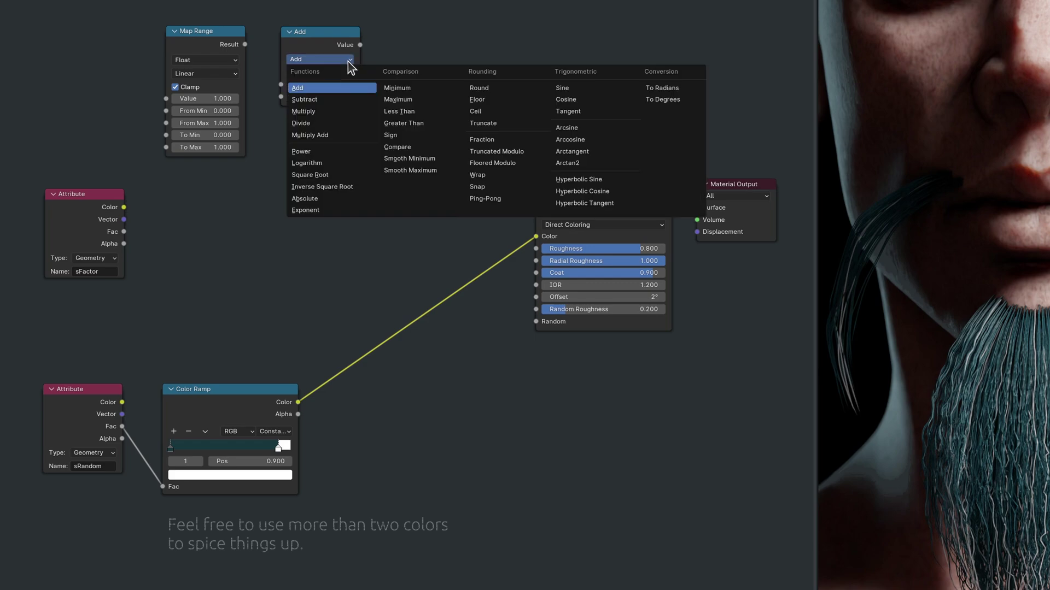
pyautogui.click(344, 152)
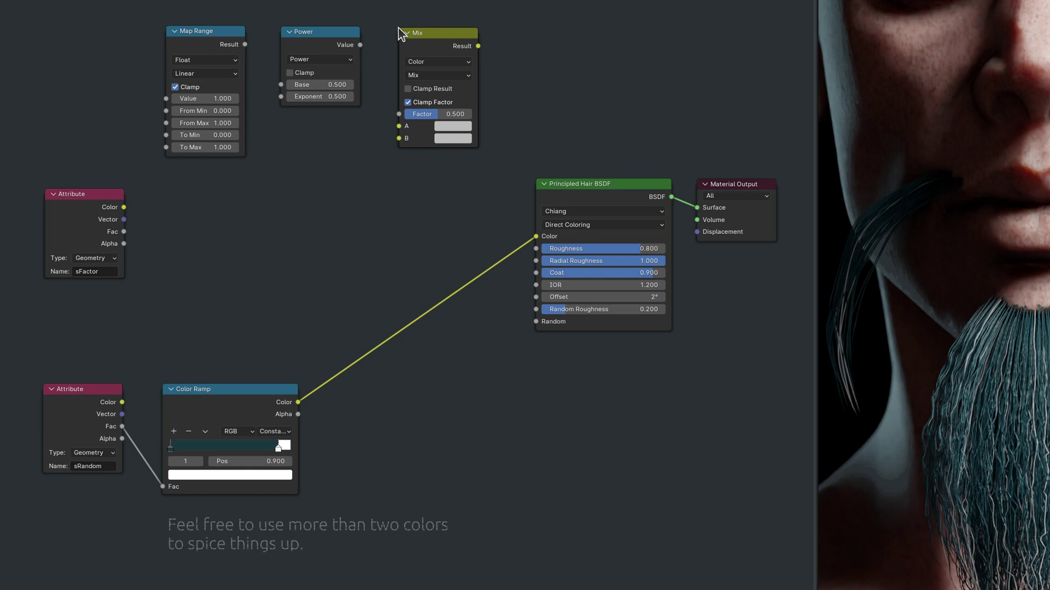
pyautogui.moveTo(233, 37); pyautogui.dragTo(227, 198)
pyautogui.moveTo(323, 33); pyautogui.dragTo(316, 193)
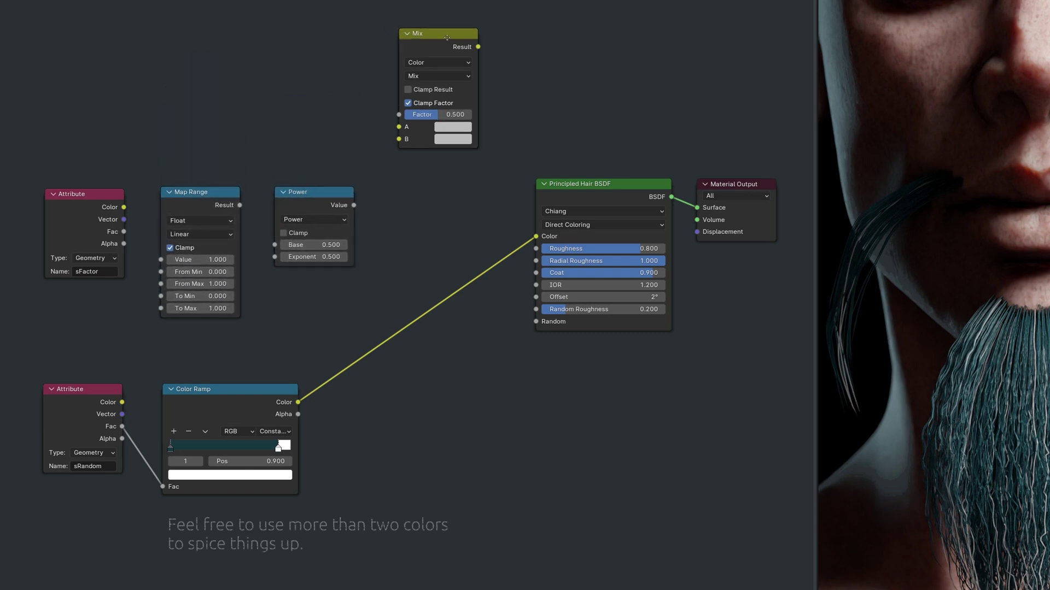
pyautogui.moveTo(440, 33); pyautogui.dragTo(436, 190)
# - Chain sFactor into Map Range (From Max 0.400) and then Power (exponent 2.000)
pyautogui.moveTo(128, 194); pyautogui.dragTo(169, 225)
pyautogui.doubleClick(210, 251)
pyautogui.write('0.4')
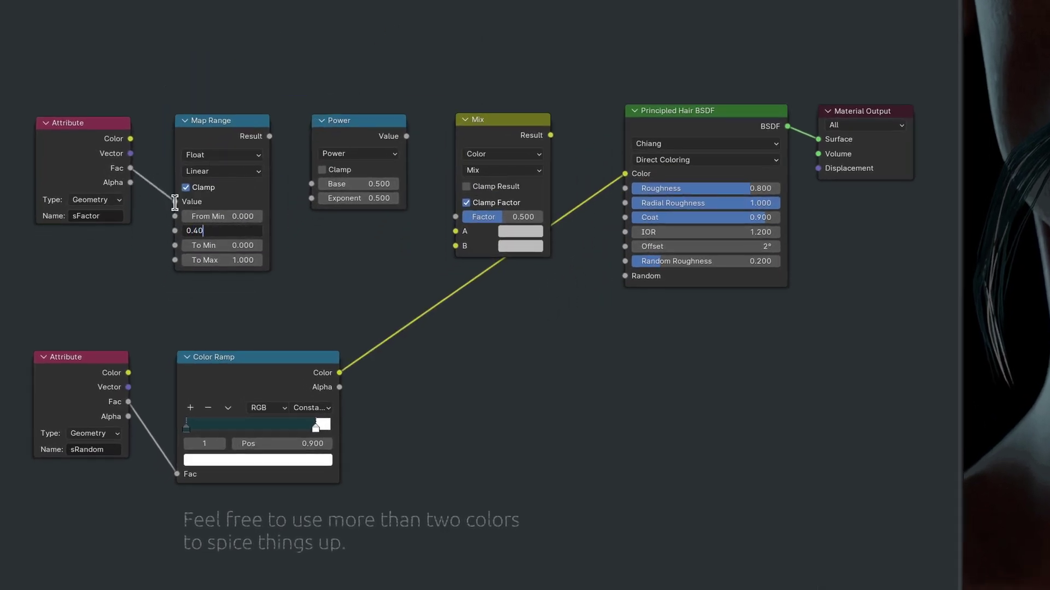
pyautogui.press('Return')
pyautogui.moveTo(269, 136); pyautogui.dragTo(311, 183)
pyautogui.doubleClick(358, 198)
pyautogui.write('2')
pyautogui.press('Return')
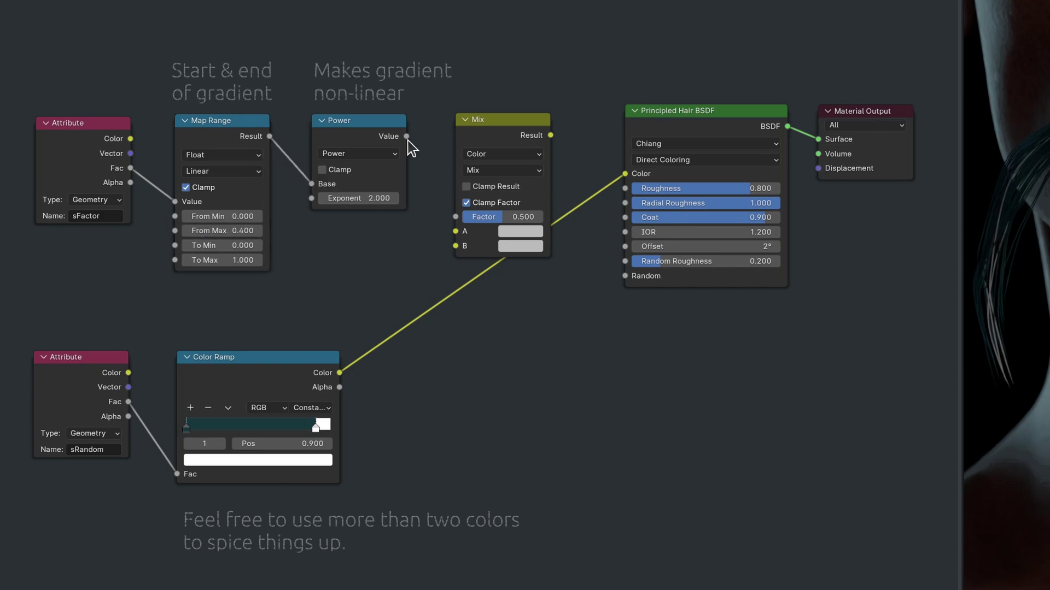
# - Mix white (A) with the ramp colour (B) by the Power value into hair Color
pyautogui.moveTo(406, 136); pyautogui.dragTo(456, 217)
pyautogui.click(520, 231)
pyautogui.moveTo(629, 52); pyautogui.dragTo(629, 26)
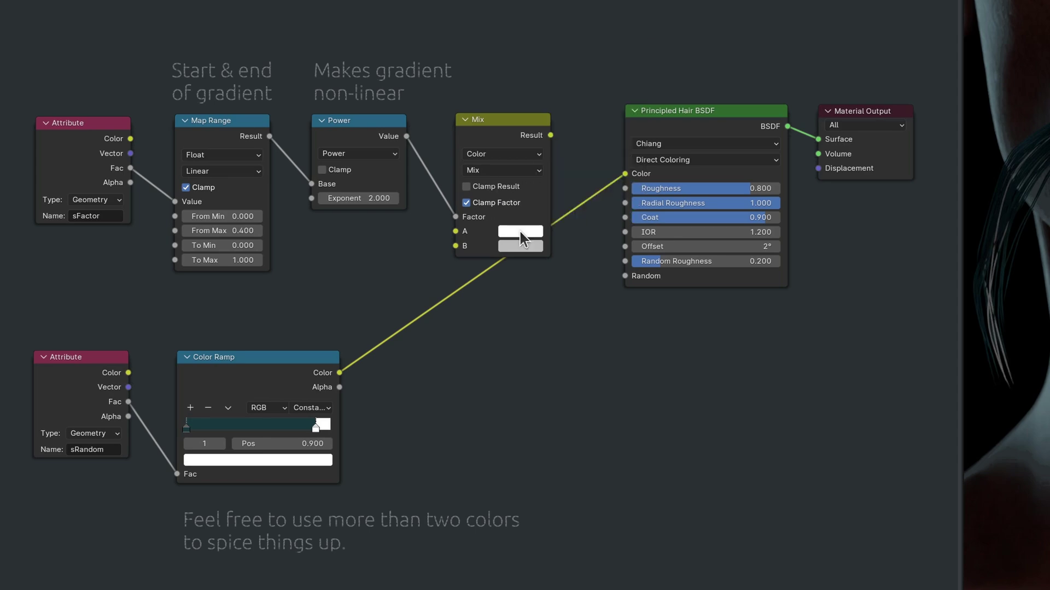
pyautogui.moveTo(340, 372); pyautogui.dragTo(456, 246)
pyautogui.moveTo(551, 135); pyautogui.dragTo(625, 174)
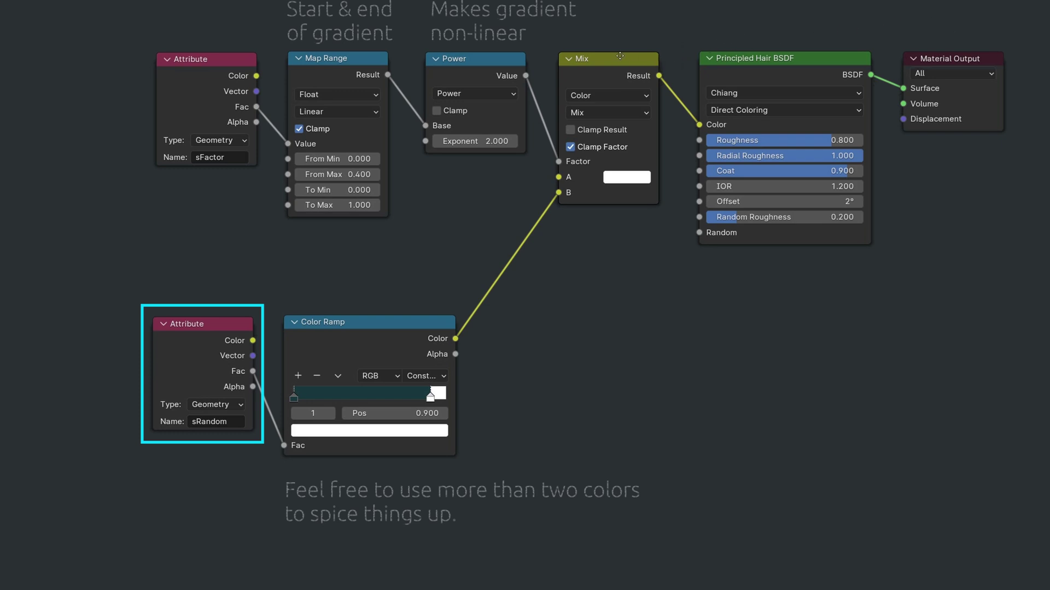
# - Move the sFactor, Map Range, Power and Mix nodes up to the top row
pyautogui.moveTo(620, 55); pyautogui.dragTo(635, 38)
pyautogui.moveTo(476, 174); pyautogui.dragTo(479, 36)
pyautogui.moveTo(339, 138); pyautogui.dragTo(341, 36)
pyautogui.moveTo(213, 140); pyautogui.dragTo(229, 39)
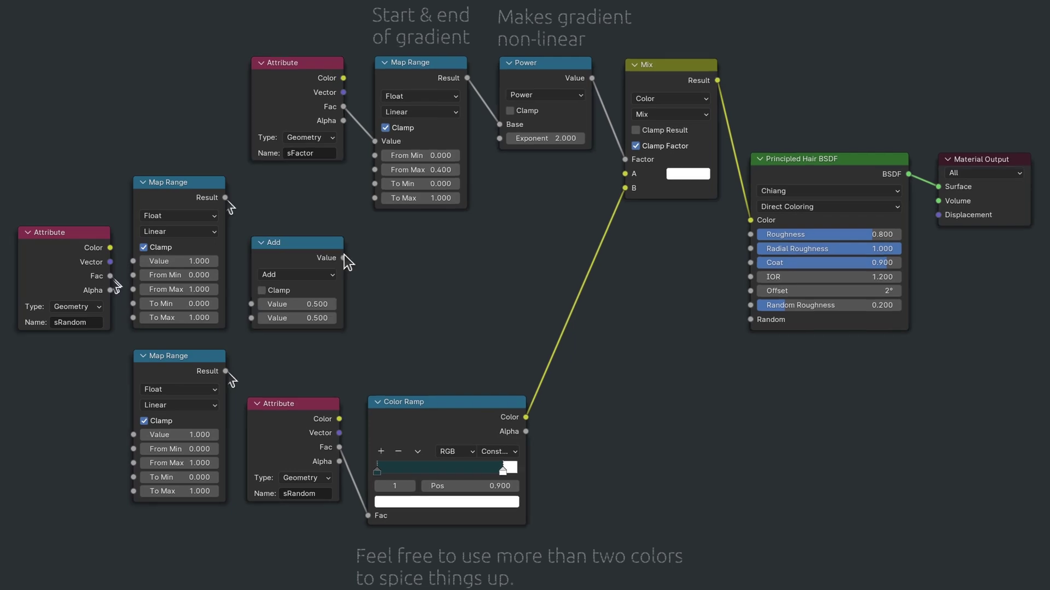
# - Wire the random start and end nodes together and set the lower To Max to 0.500
pyautogui.moveTo(343, 258); pyautogui.dragTo(375, 170)
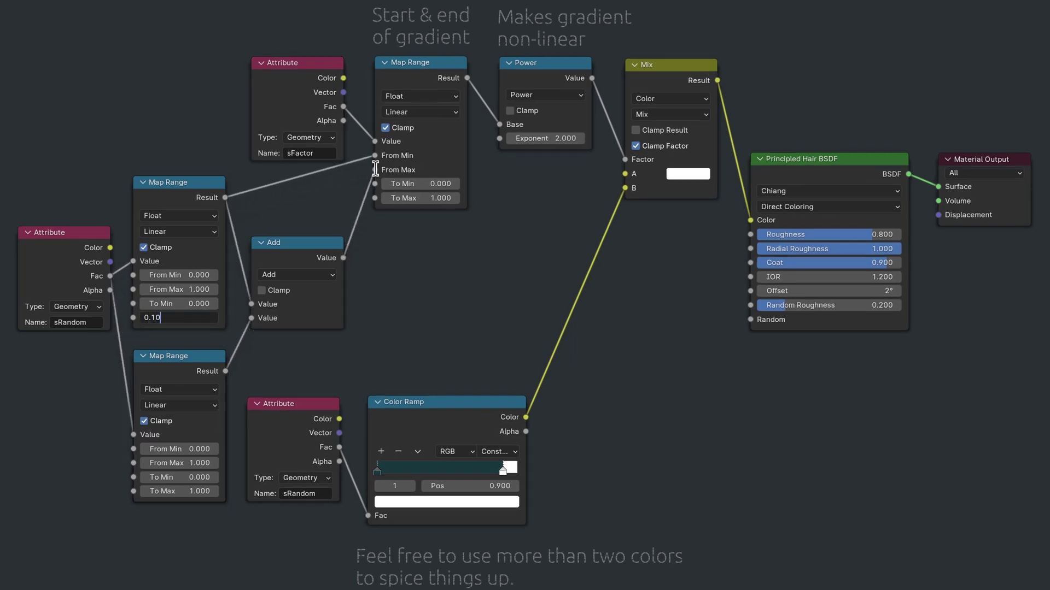
pyautogui.click(179, 491)
pyautogui.write('0')
pyautogui.press('Return')
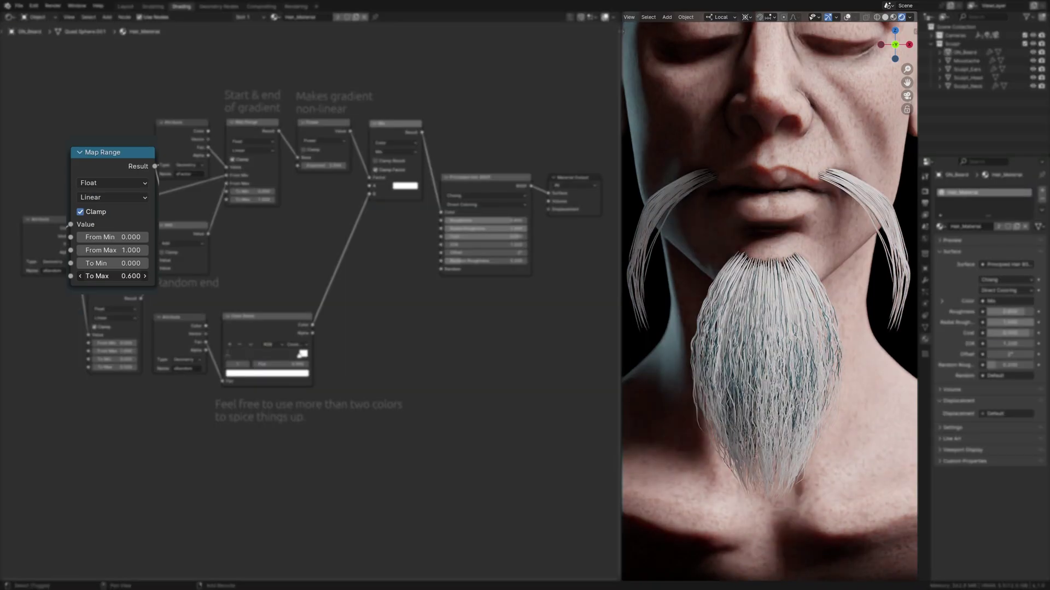
# - Set the random start To Max to 0.100 and add a dark red ramp stop at 0.779
pyautogui.moveTo(125, 276); pyautogui.dragTo(112, 277)
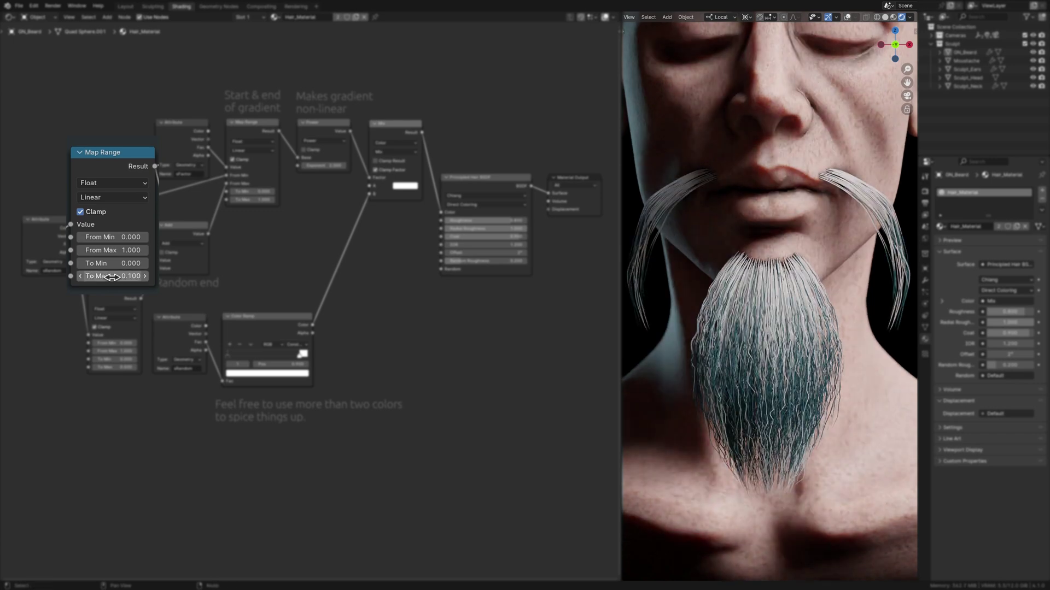
pyautogui.moveTo(129, 406); pyautogui.dragTo(117, 406)
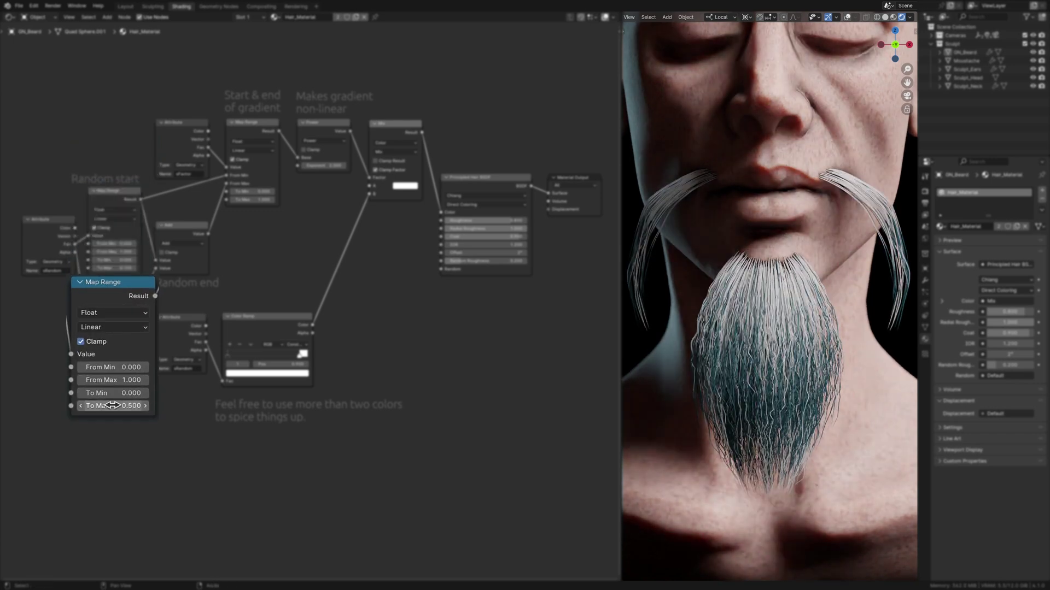
pyautogui.click(209, 355)
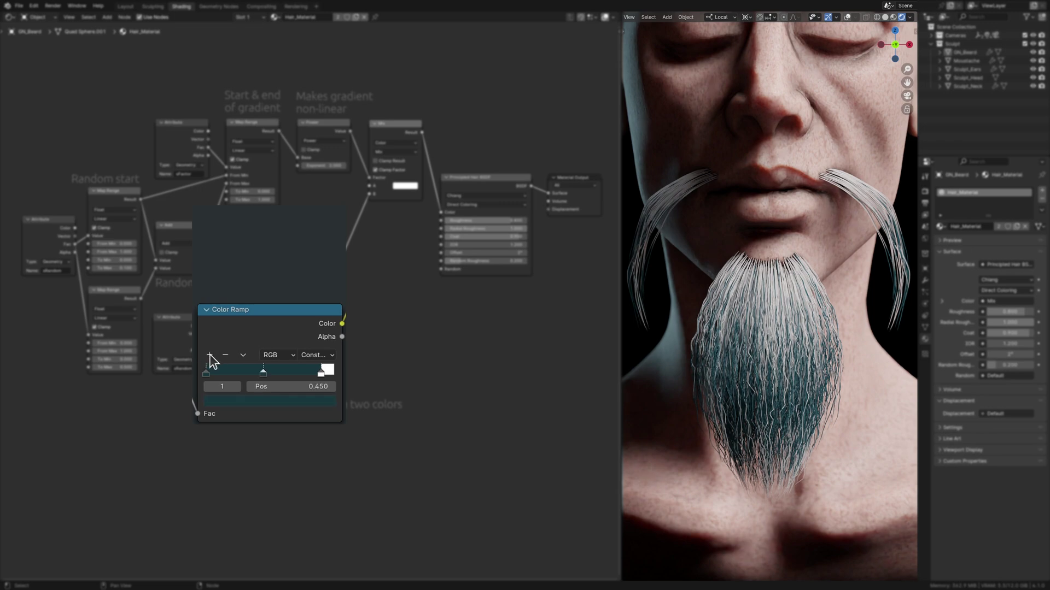
pyautogui.click(268, 400)
pyautogui.hotkey('ctrl', 'v')
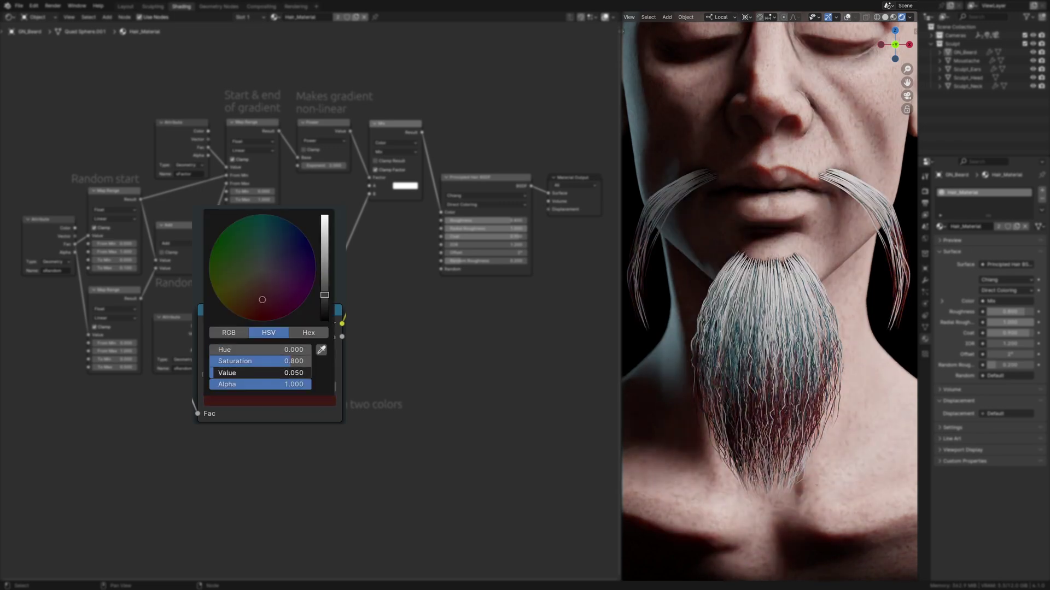
pyautogui.moveTo(263, 373); pyautogui.dragTo(306, 381)
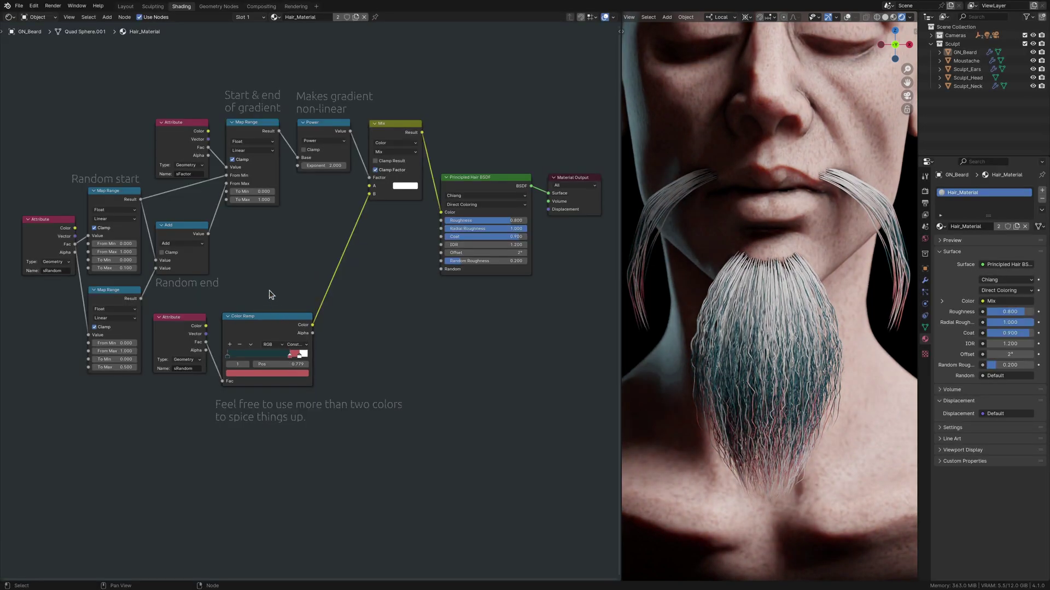